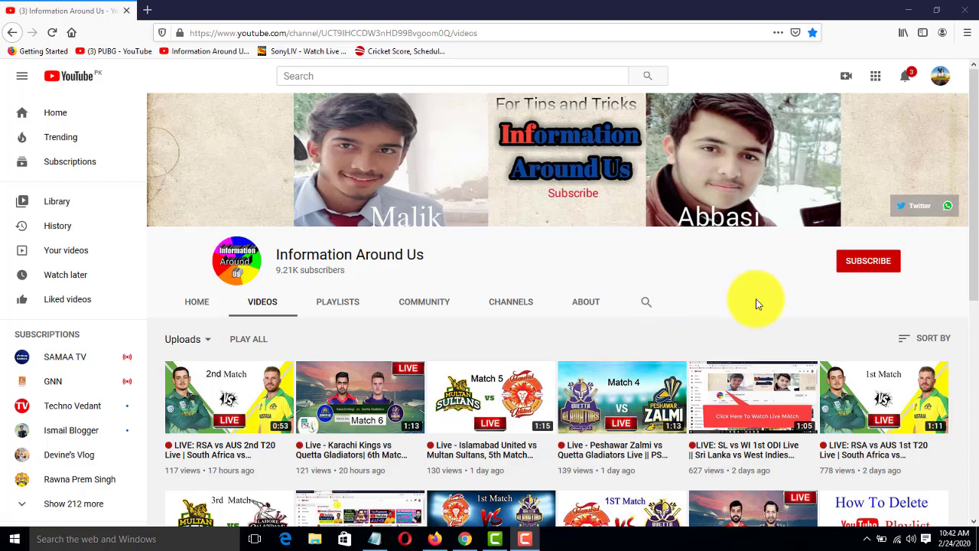
Subscribe to the Information Around Us channel and turn on all of its notifications
click(851, 258)
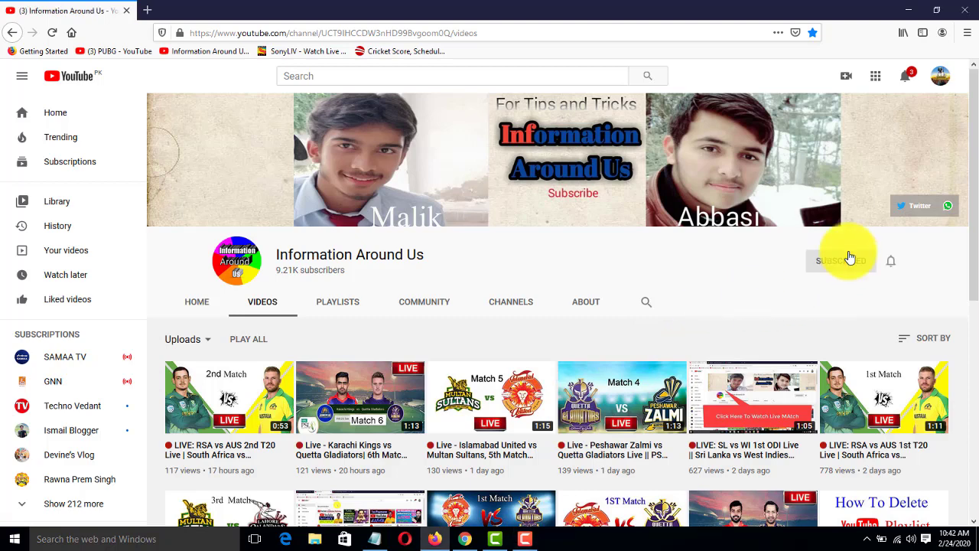
click(888, 262)
click(838, 294)
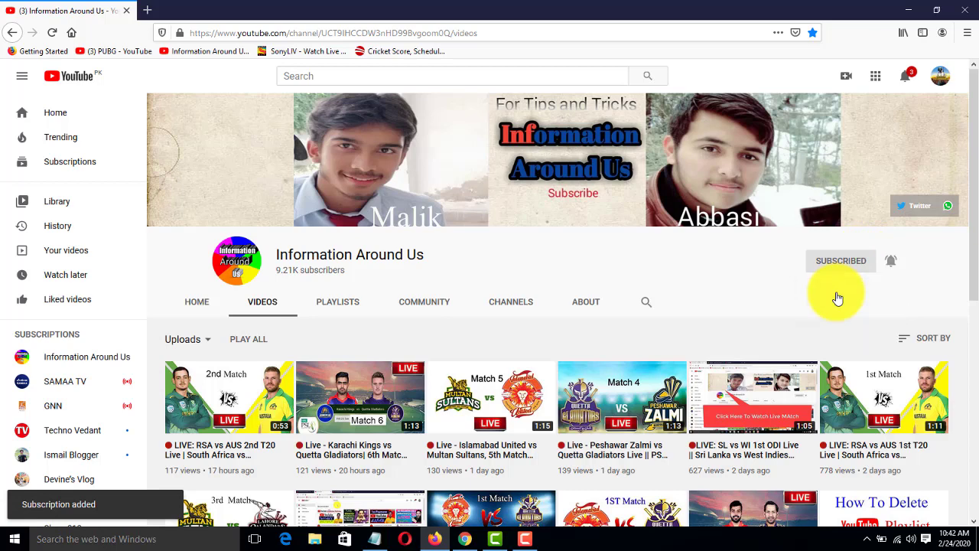
Switch to the Chrome window with YouTube and start a new video upload
click(466, 536)
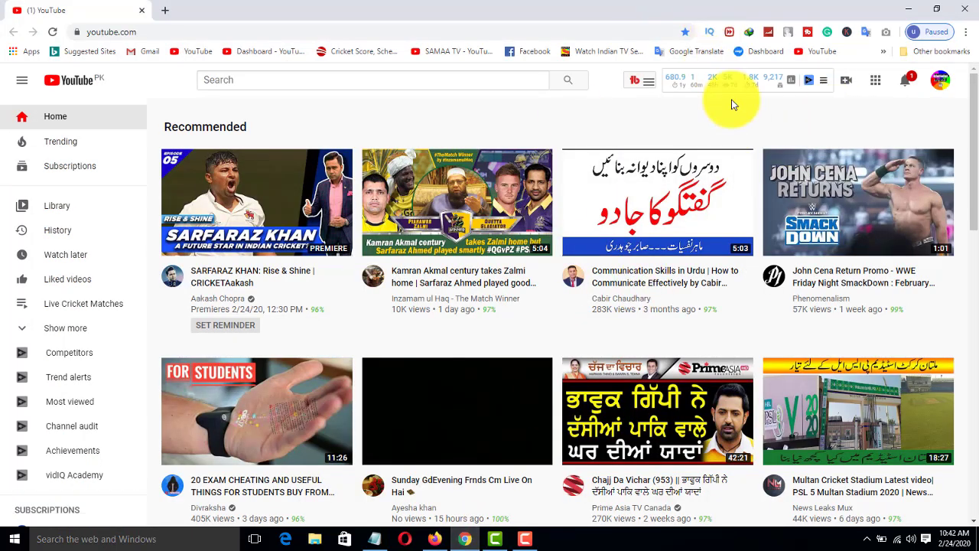
click(847, 83)
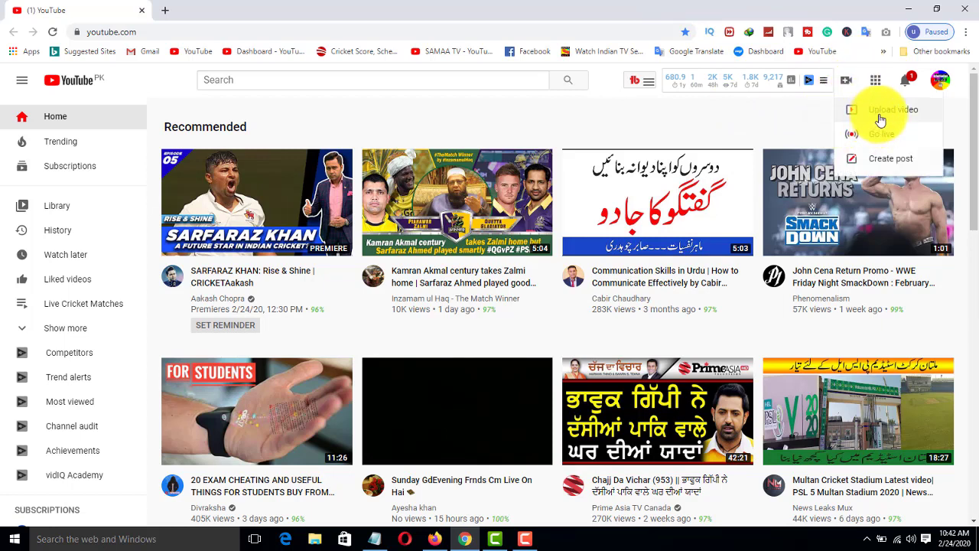
click(880, 115)
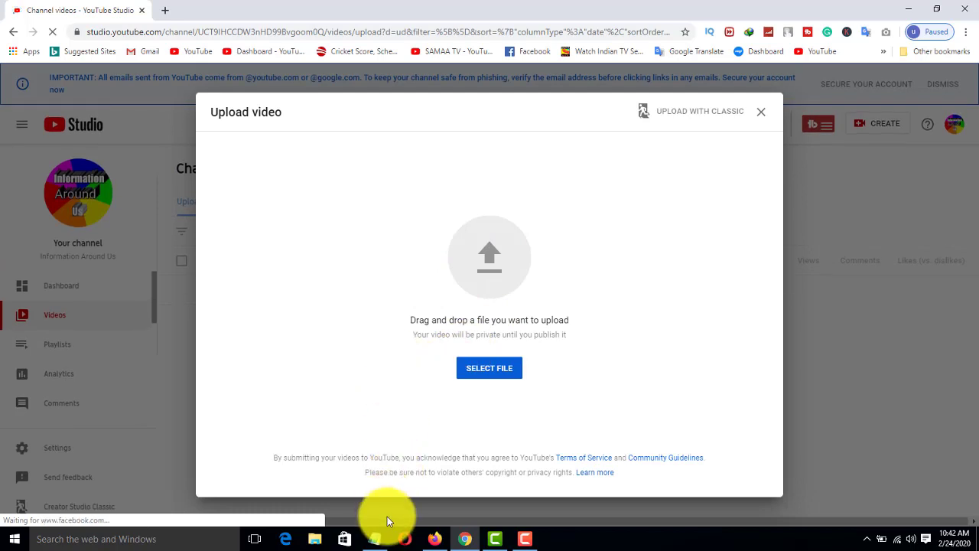
Copy the title part "Youtube Channel Full Setting in 2020" from the Notepad notes and return to the upload page
click(379, 536)
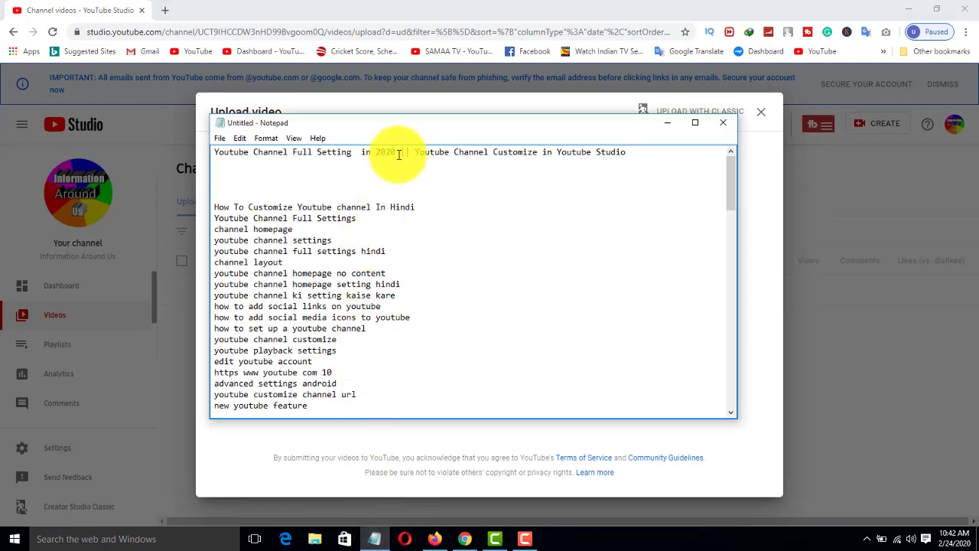
drag(398, 153, 212, 152)
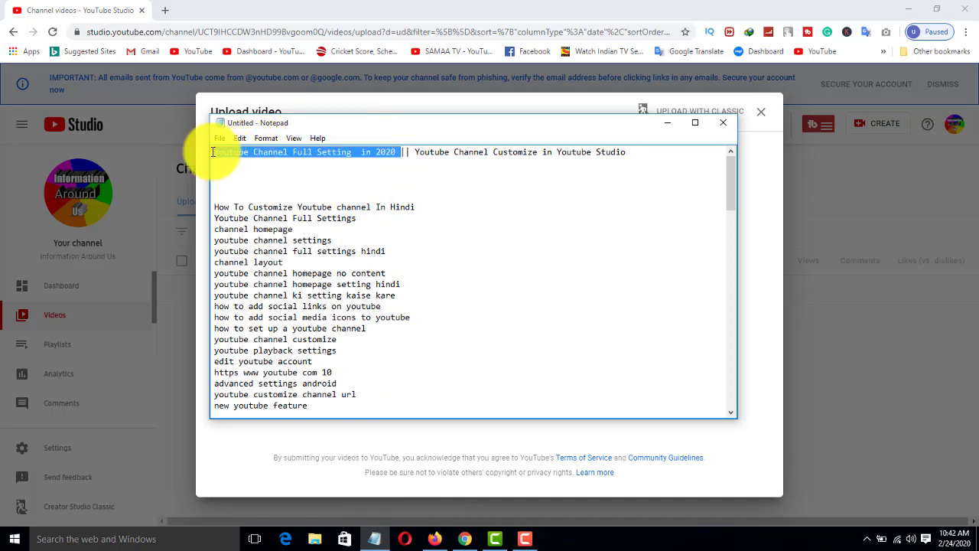
right_click(225, 152)
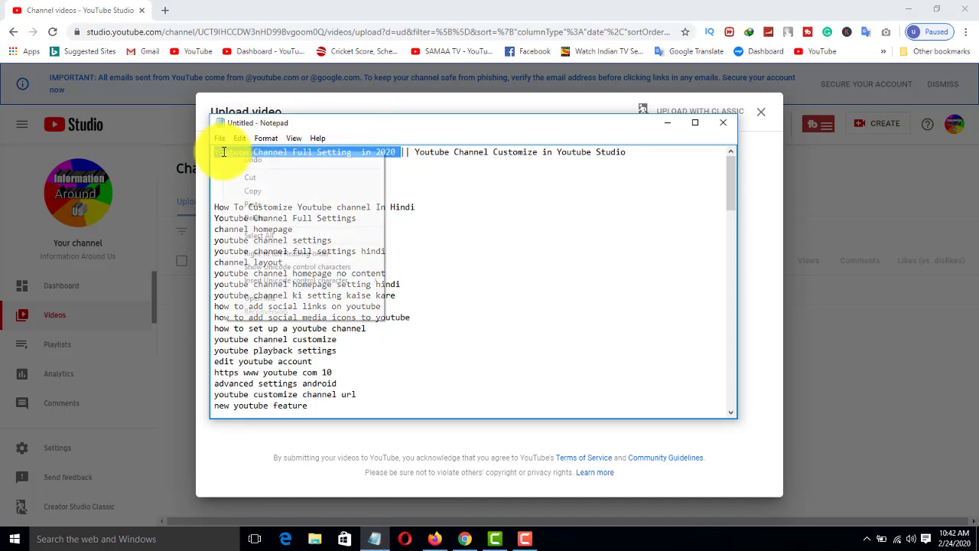
click(253, 191)
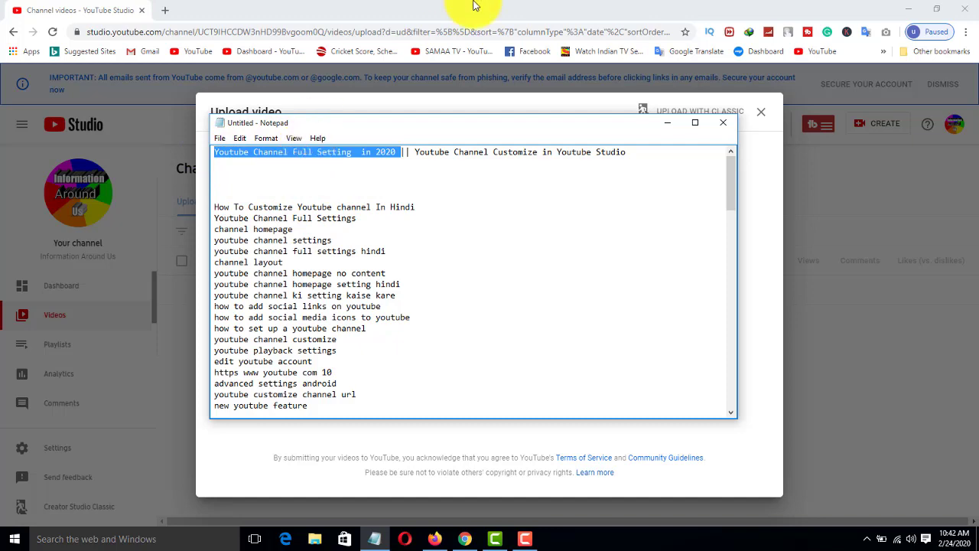
click(536, 433)
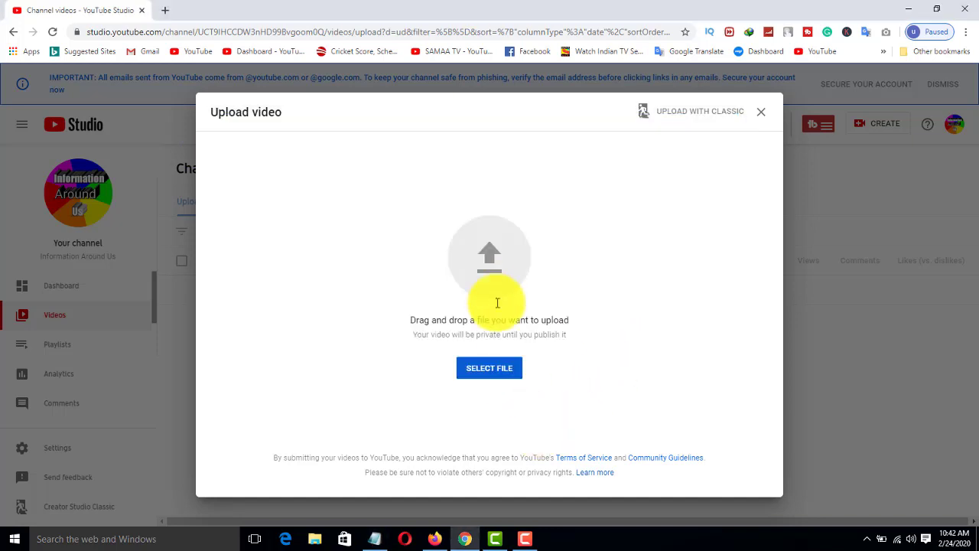
Start selecting a file to upload and browse to the "youtube channel setti" folder inside Youtube > videos
click(496, 278)
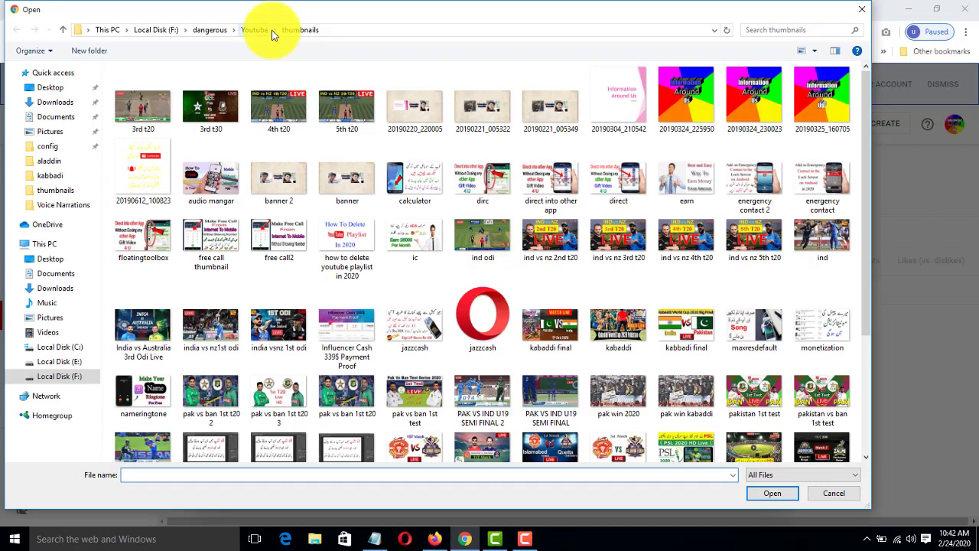
click(274, 32)
click(281, 58)
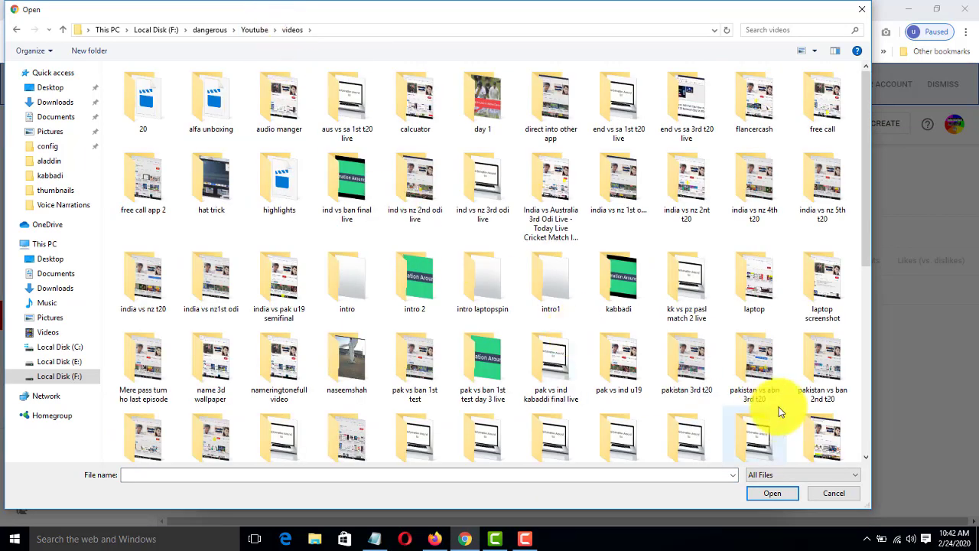
drag(867, 234, 880, 329)
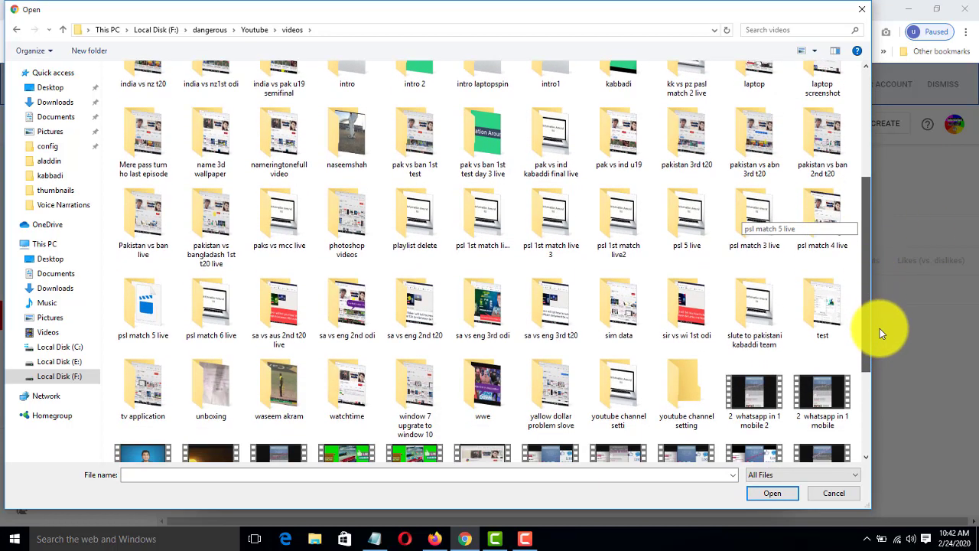
double_click(619, 386)
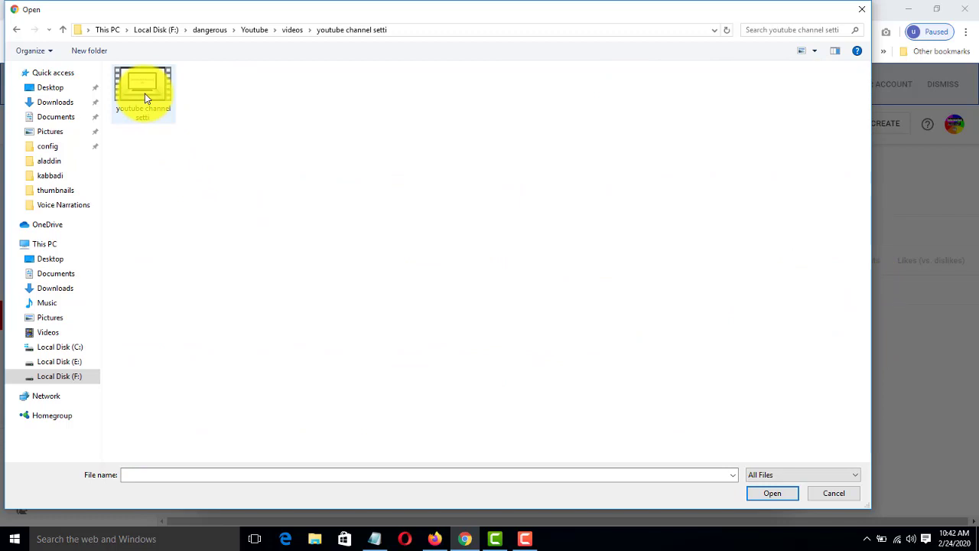
Rename the video file in this folder as "Youtube Channel Full Setting in 2020"
click(145, 95)
right_click(145, 94)
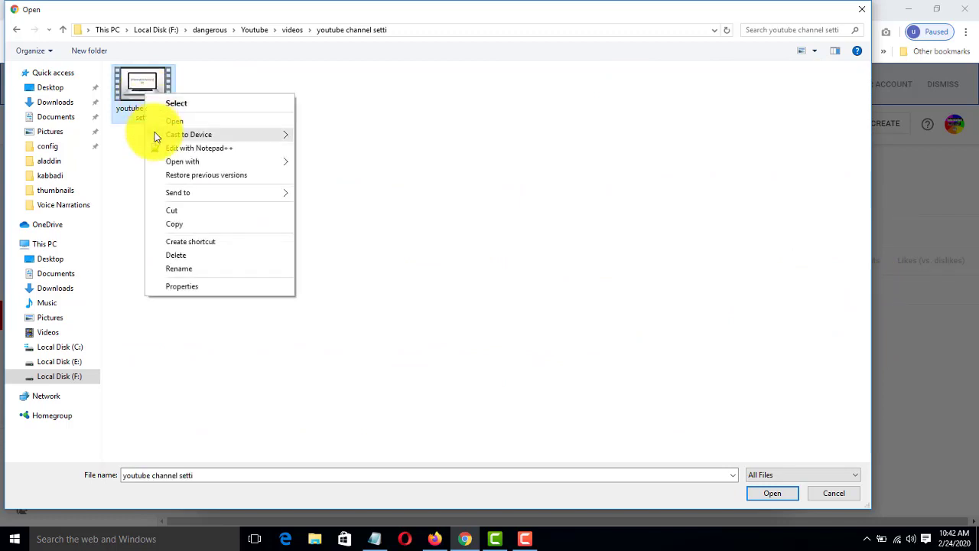
click(180, 269)
key(ctrl+v)
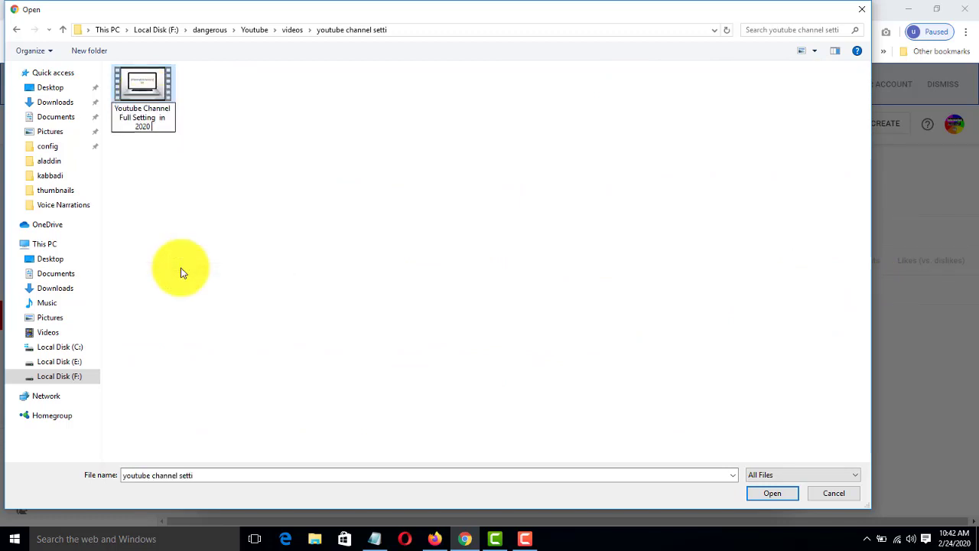
key(Return)
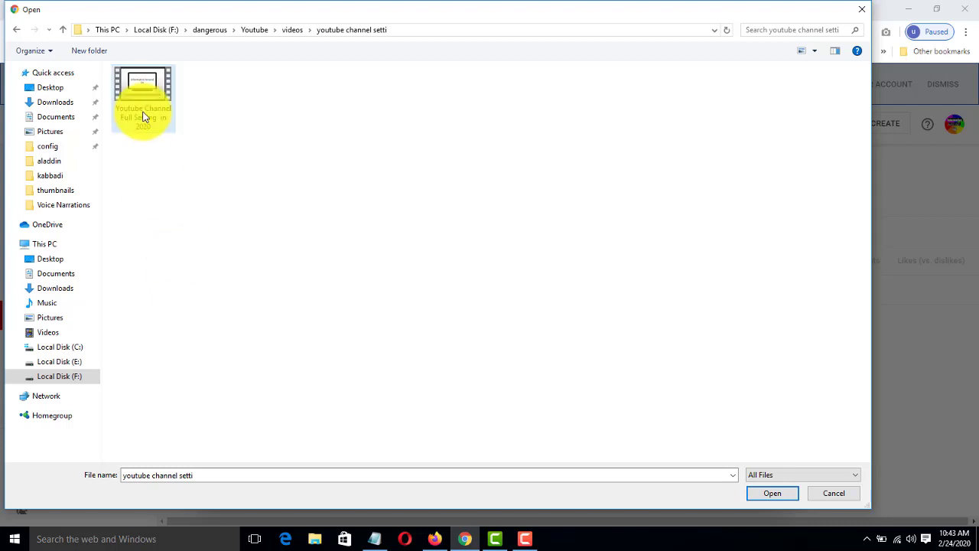
Set the video file's title and subtitle properties to "Youtube Channel Full Setting in 2020" and its rating to five stars
right_click(143, 116)
click(175, 303)
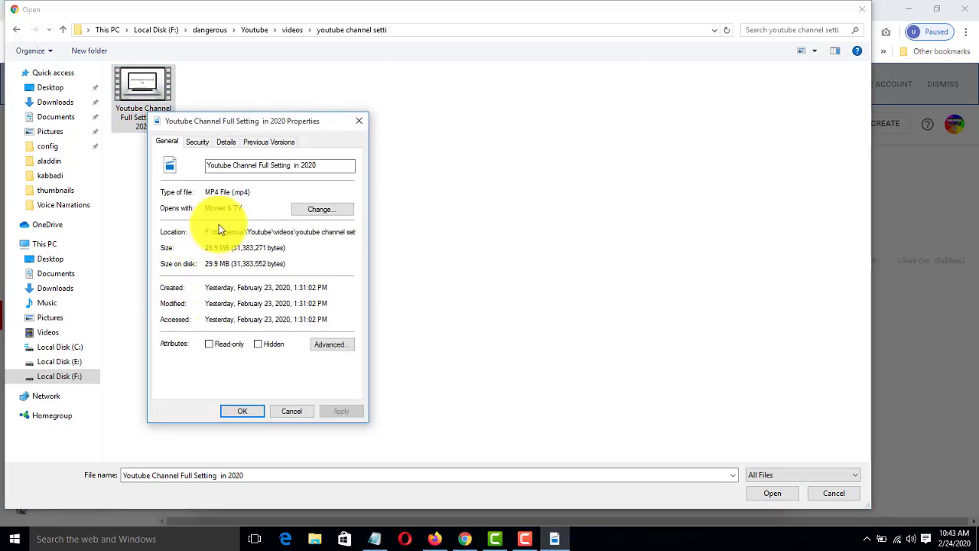
click(228, 142)
click(267, 188)
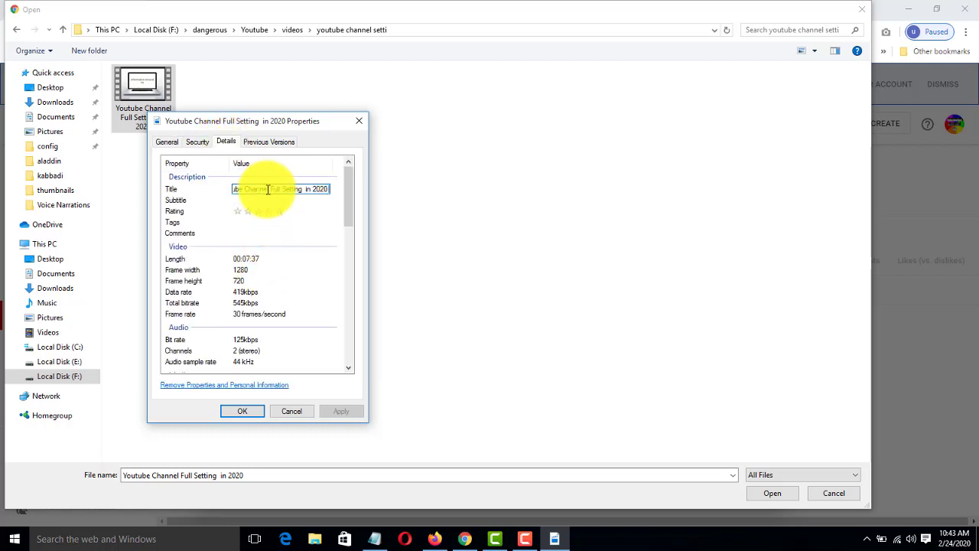
click(272, 200)
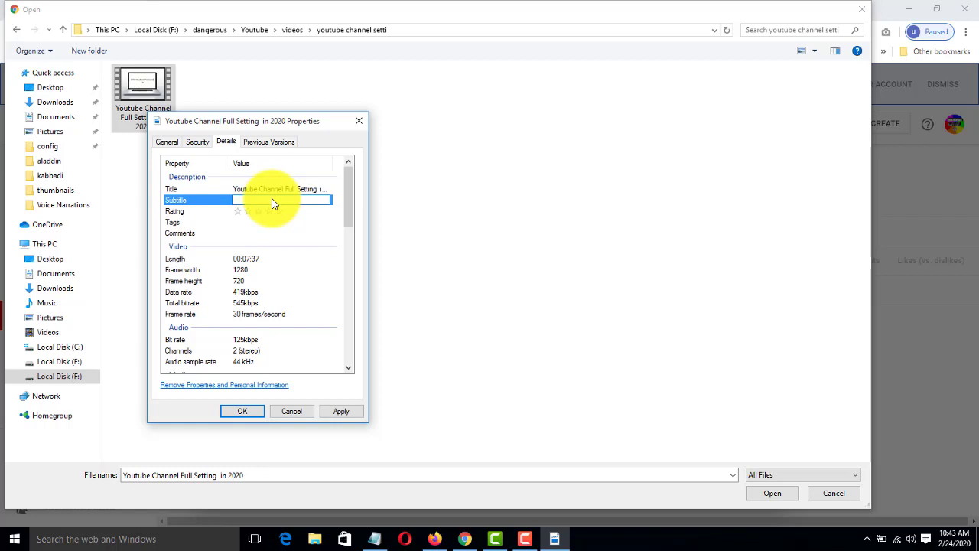
click(280, 212)
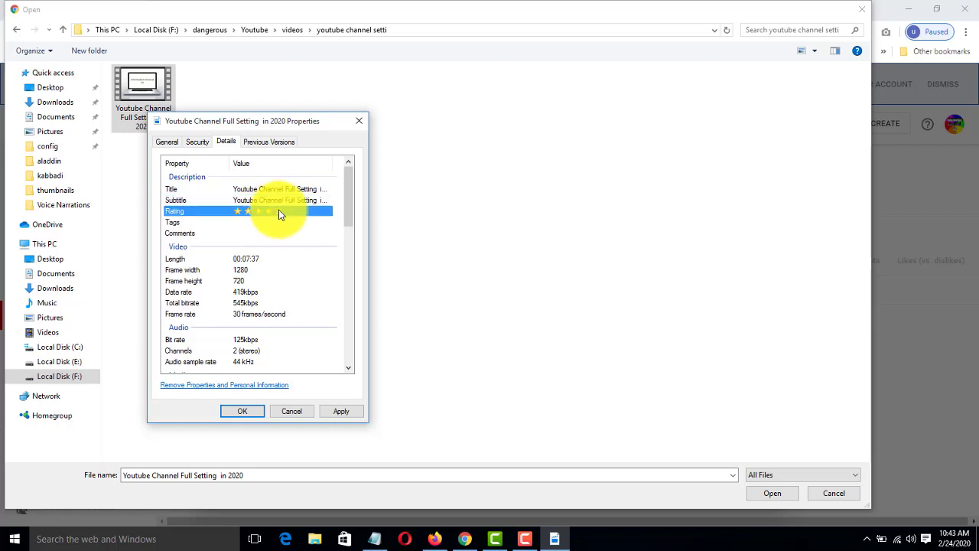
click(338, 418)
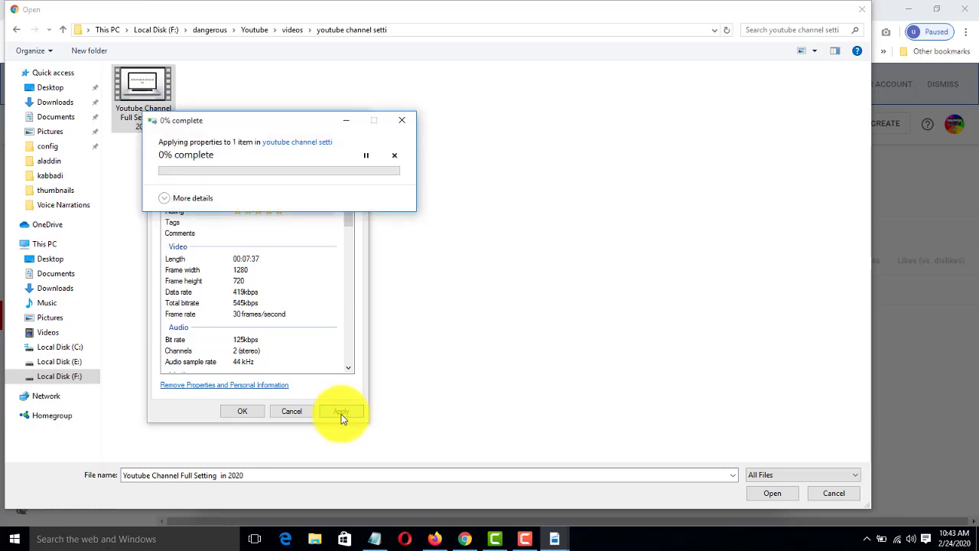
click(261, 411)
Upload the renamed video and set its title to "Youtube Channel Full Setting in 2020 || Youtube Channel Customize in Youtube Studio"
double_click(142, 81)
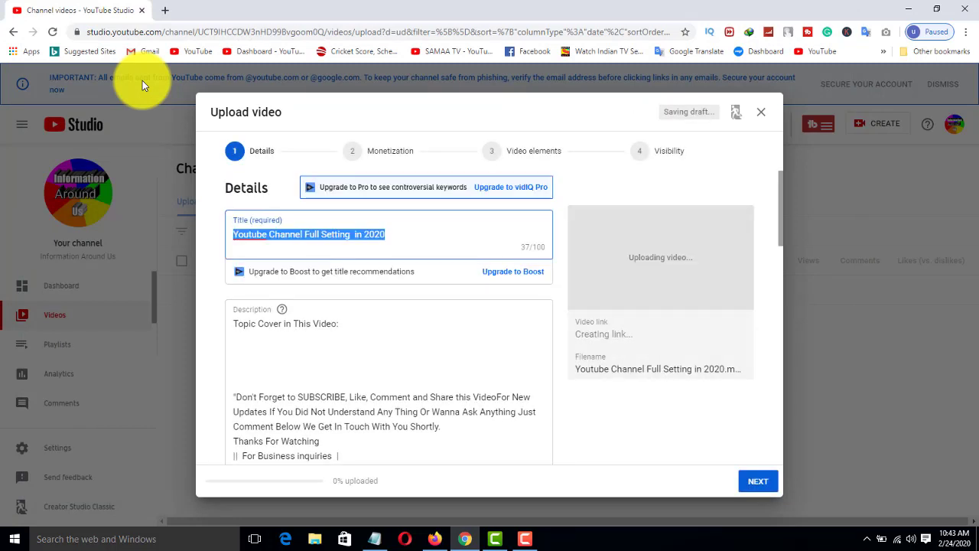
click(379, 535)
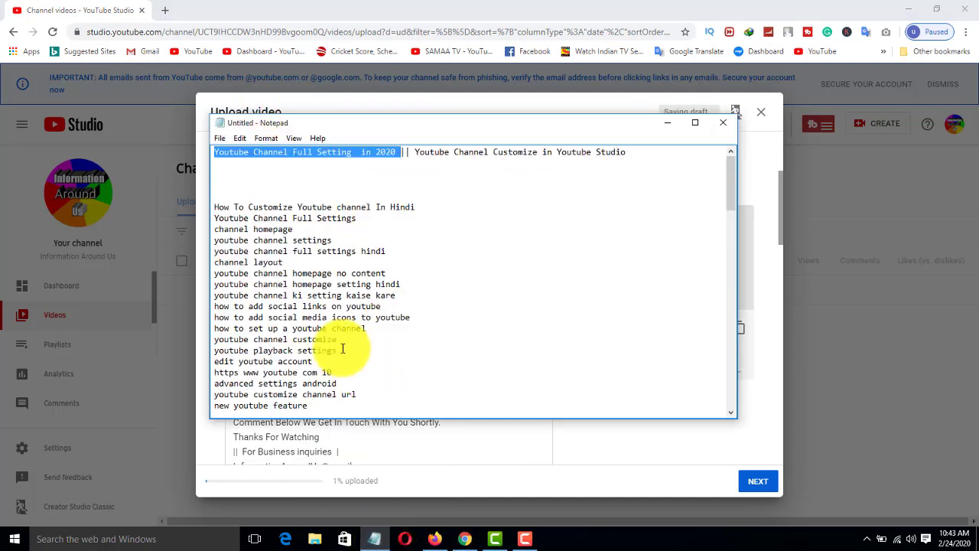
drag(642, 159, 214, 150)
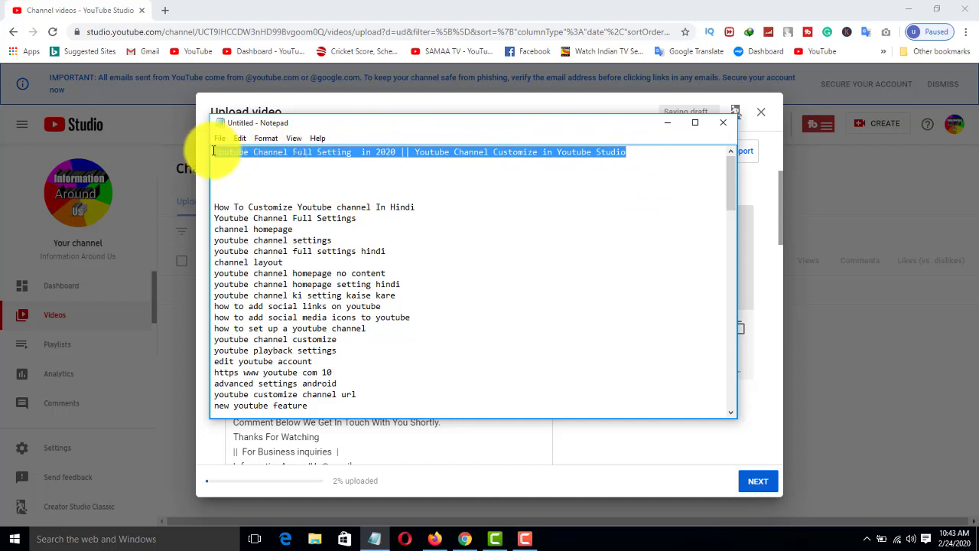
click(328, 13)
key(ctrl+a)
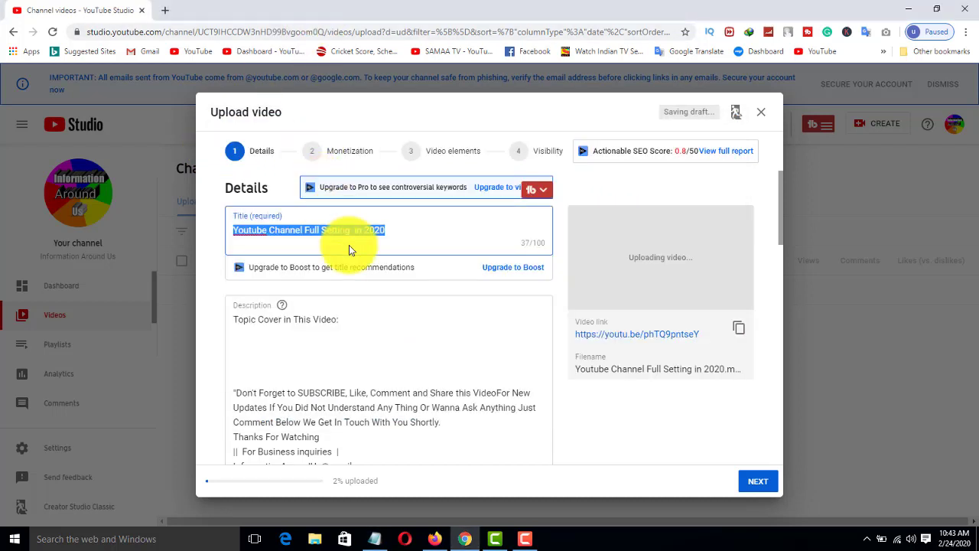
key(ctrl+v)
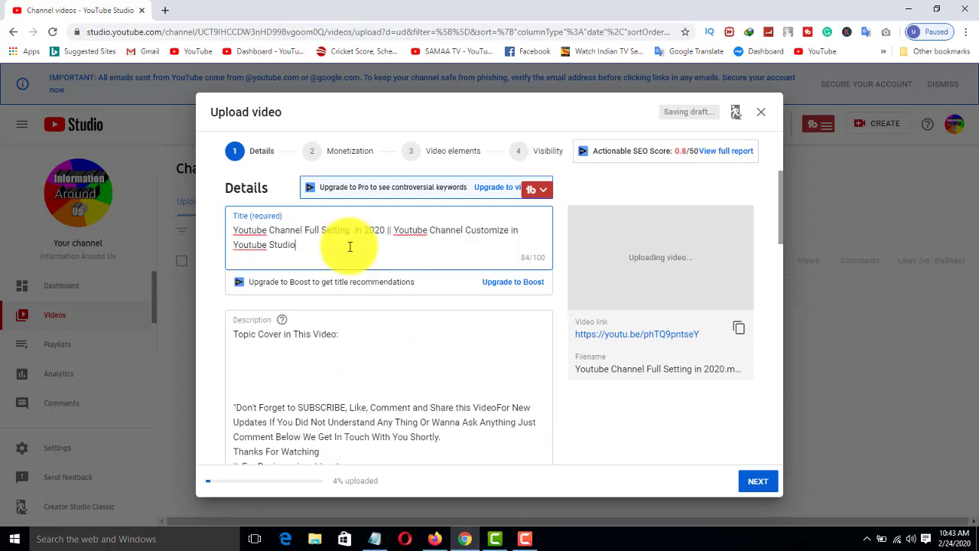
Insert the full video title at the start of the description, separated by blank lines from "Topic Cover in This Video:"
click(233, 332)
key(Return)
key(Return)
key(Up)
key(Up)
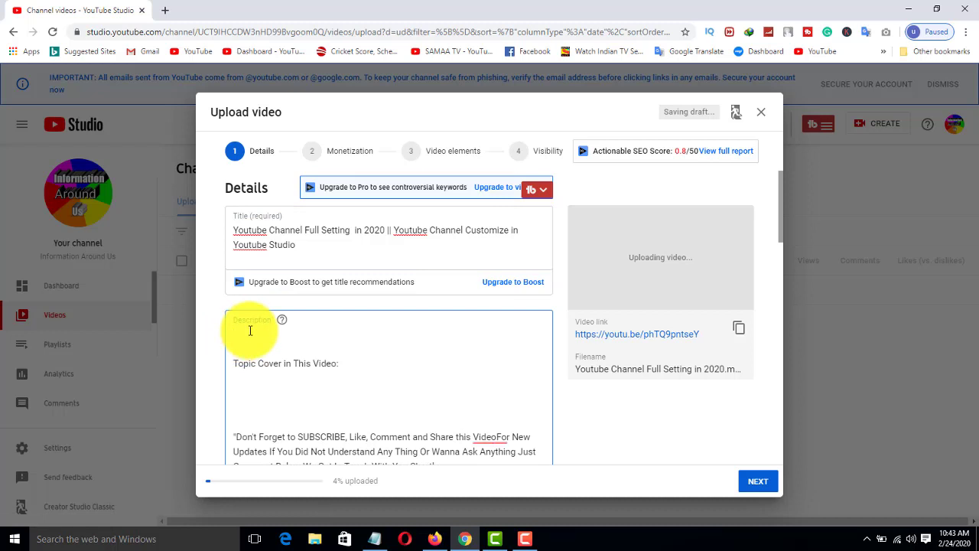
key(ctrl+v)
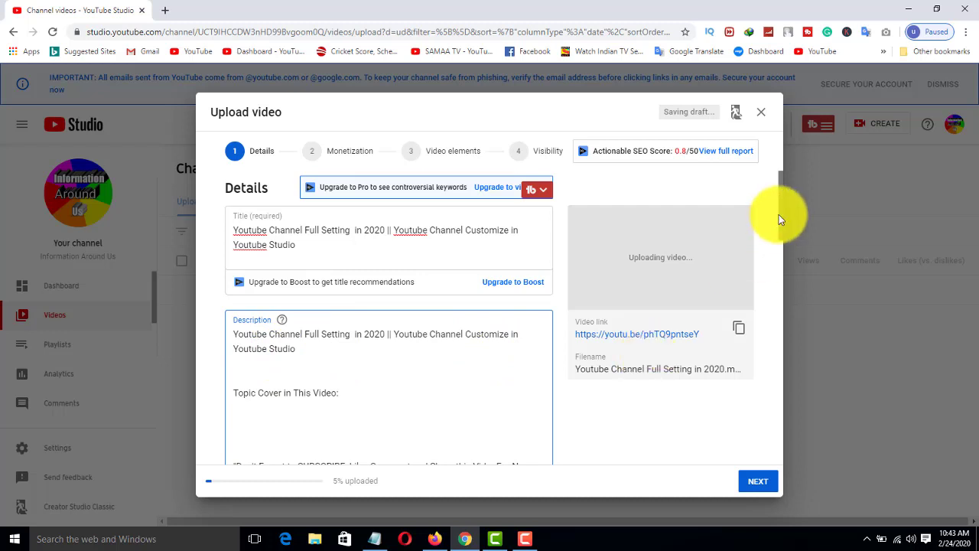
Copy the whole keyword list from the Notepad notes into the description below "Topic Cover in This Video:"
drag(782, 214, 784, 234)
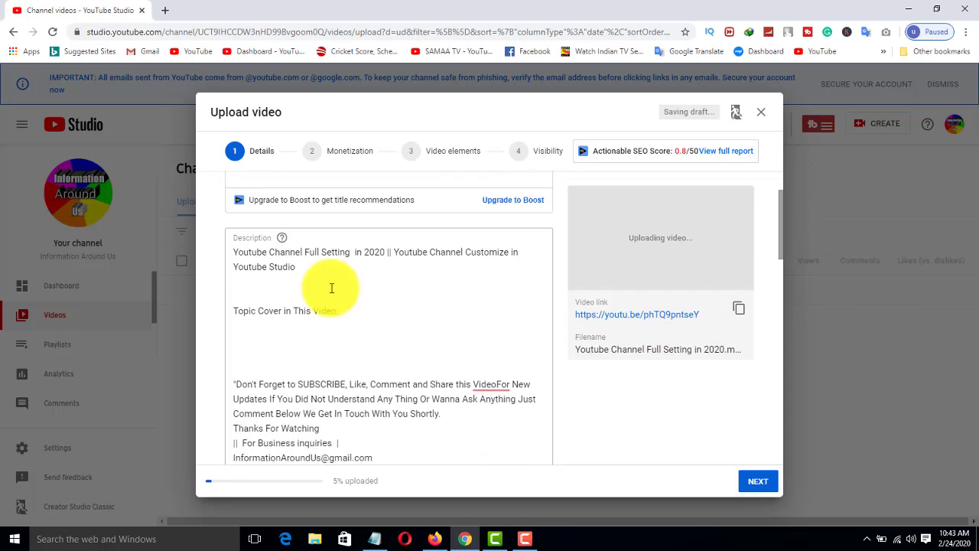
click(251, 325)
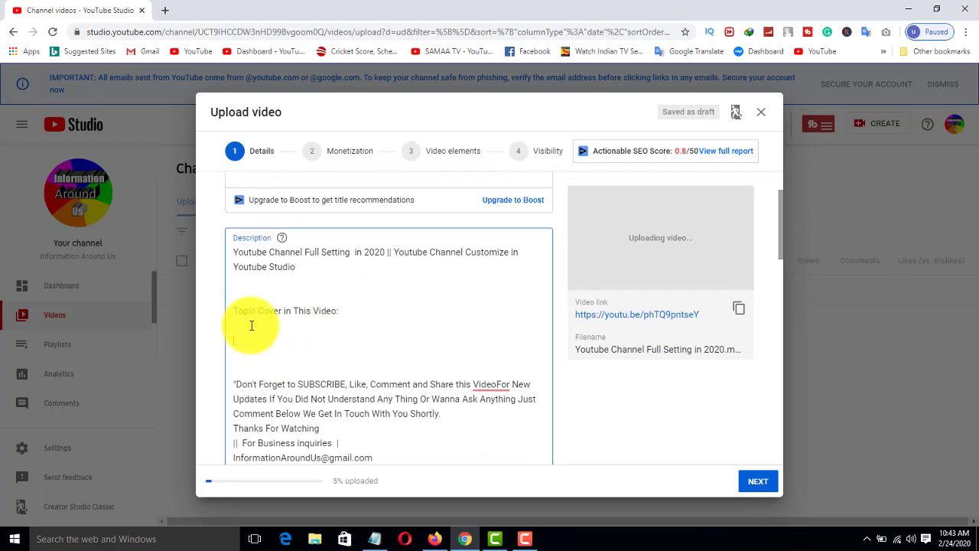
click(373, 537)
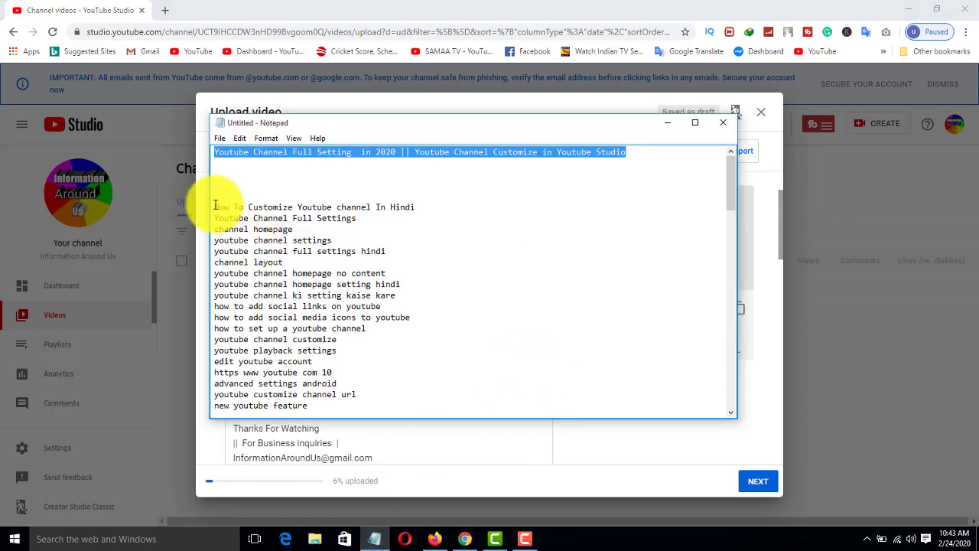
drag(217, 204, 364, 384)
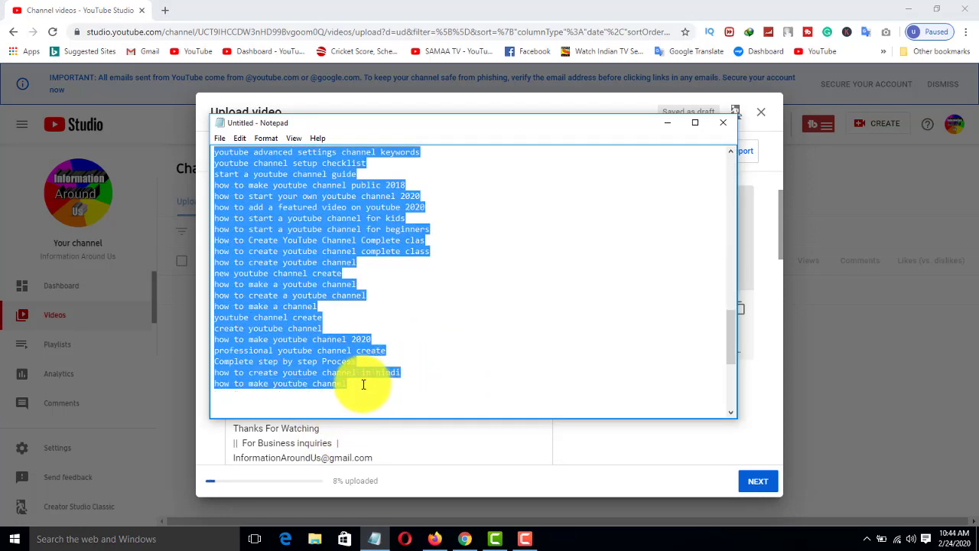
click(405, 7)
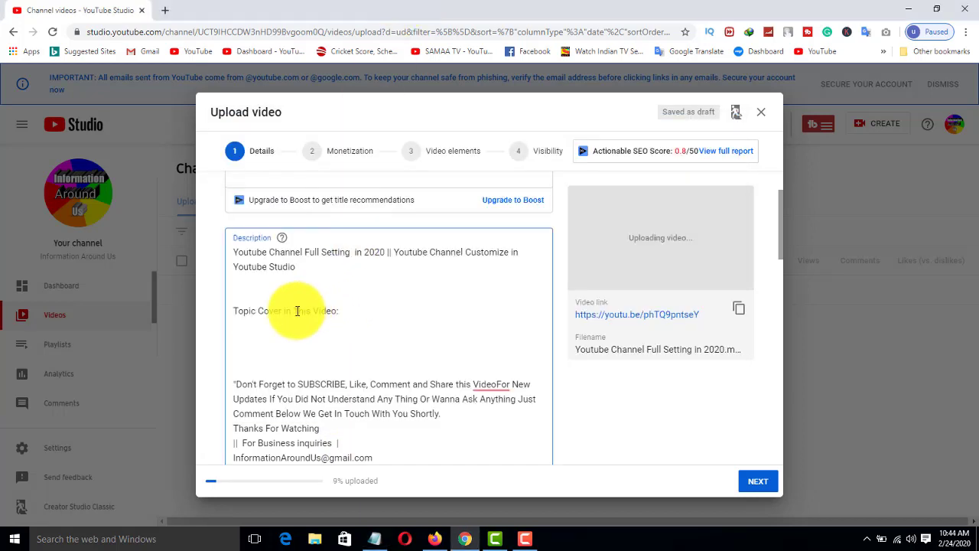
key(ctrl+v)
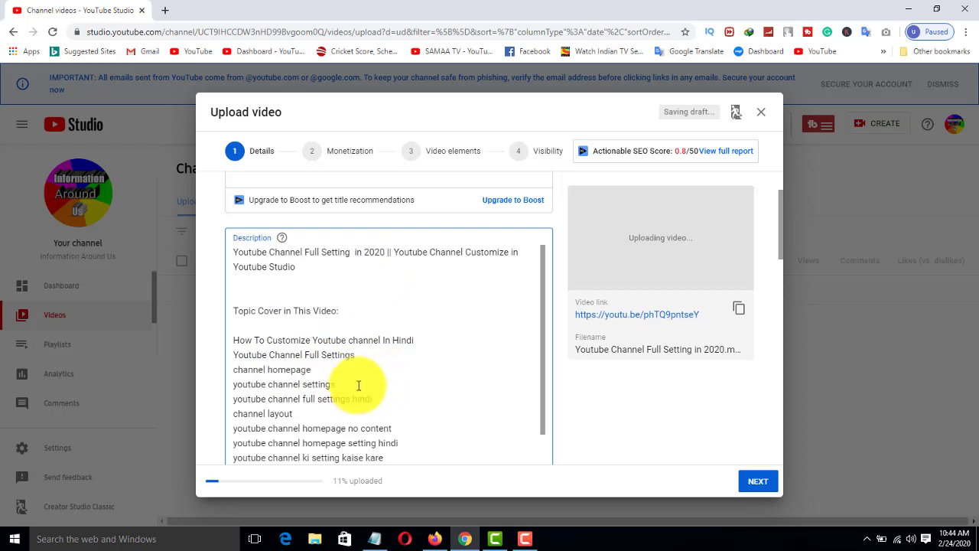
Fill the first empty hashtag in the description with "youtubechannelfullsettings", copying the phrase from the keyword list and removing its spaces
drag(334, 386, 235, 384)
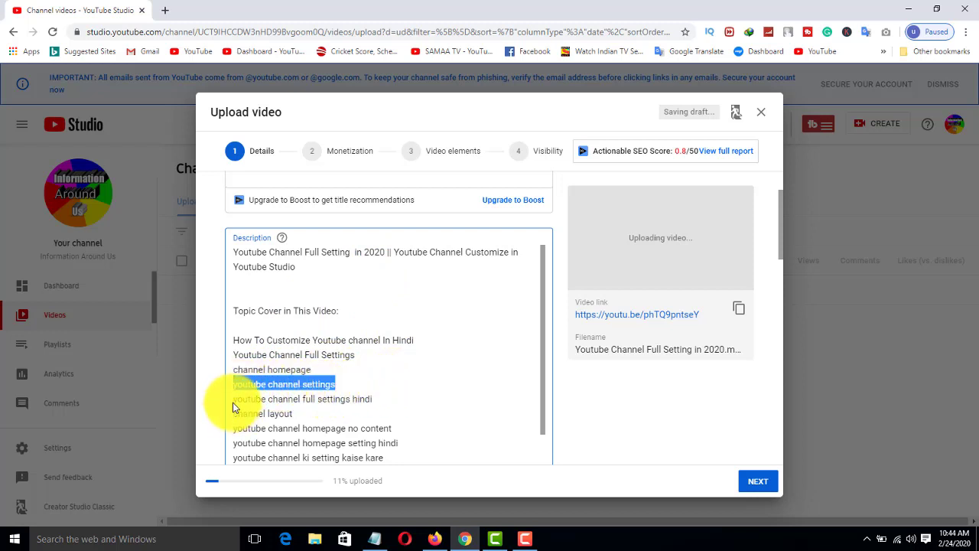
click(349, 400)
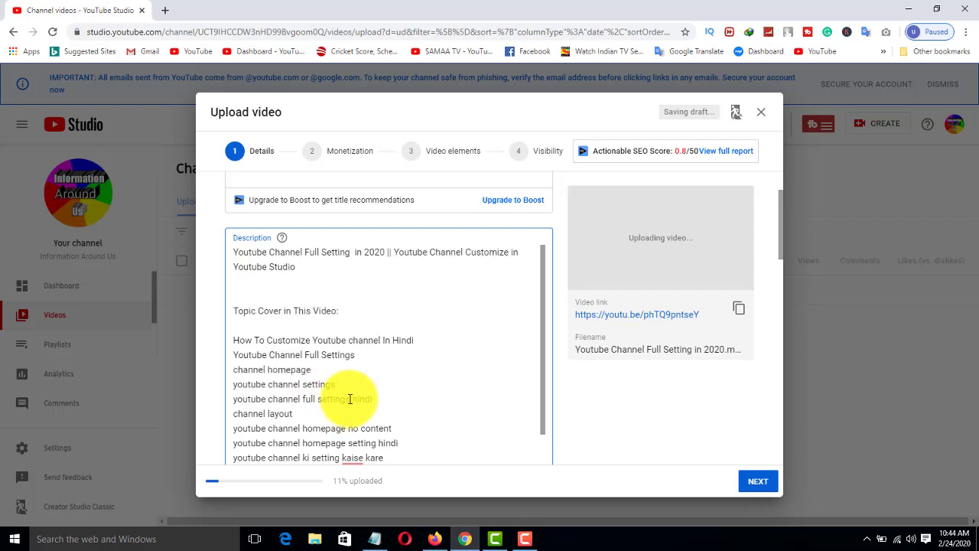
drag(350, 399, 234, 403)
key(ctrl+c)
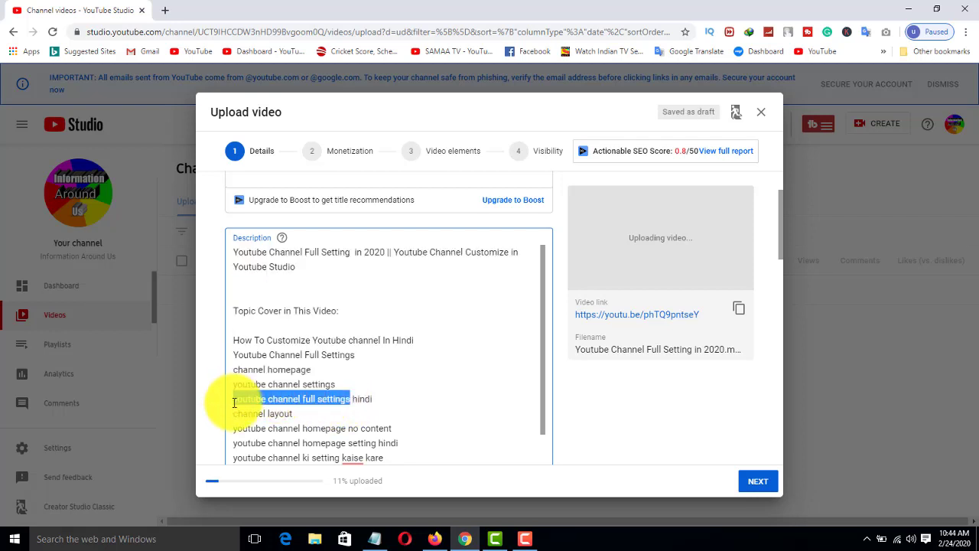
drag(547, 321, 778, 330)
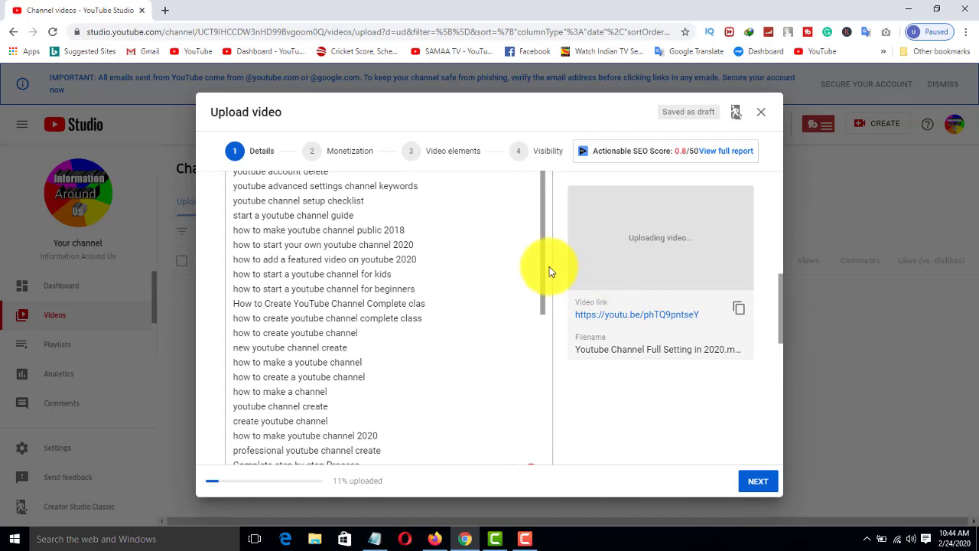
drag(549, 266, 536, 395)
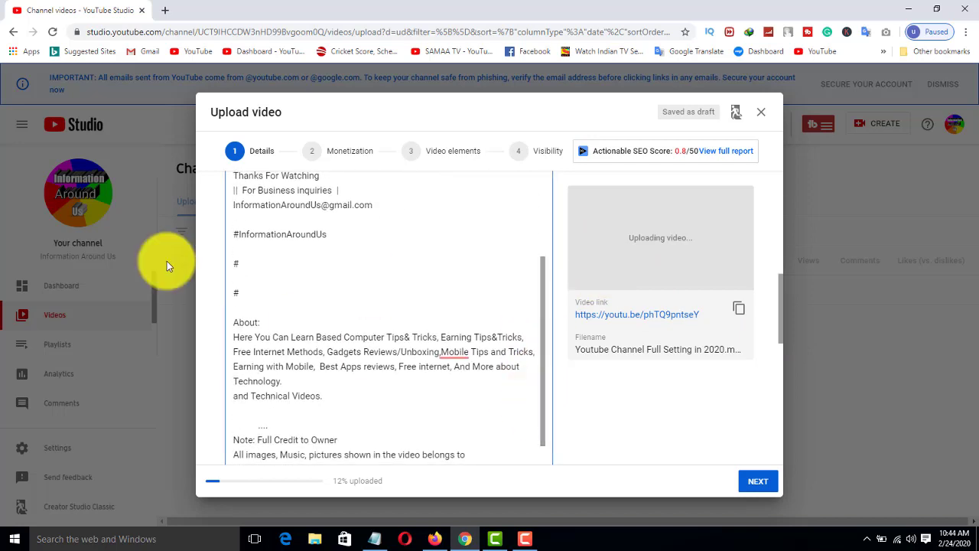
click(240, 264)
key(ctrl+v)
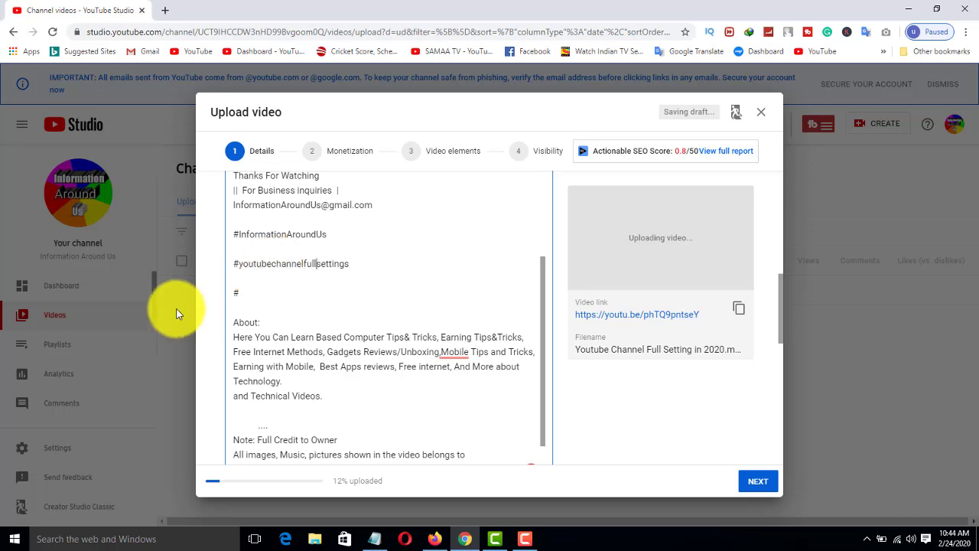
Complete the last empty hashtag above "About:" as "#YoutubeChannelCustomize", copying the phrase from the title in the Notepad notes and removing its spaces
click(239, 293)
key(BackSpace)
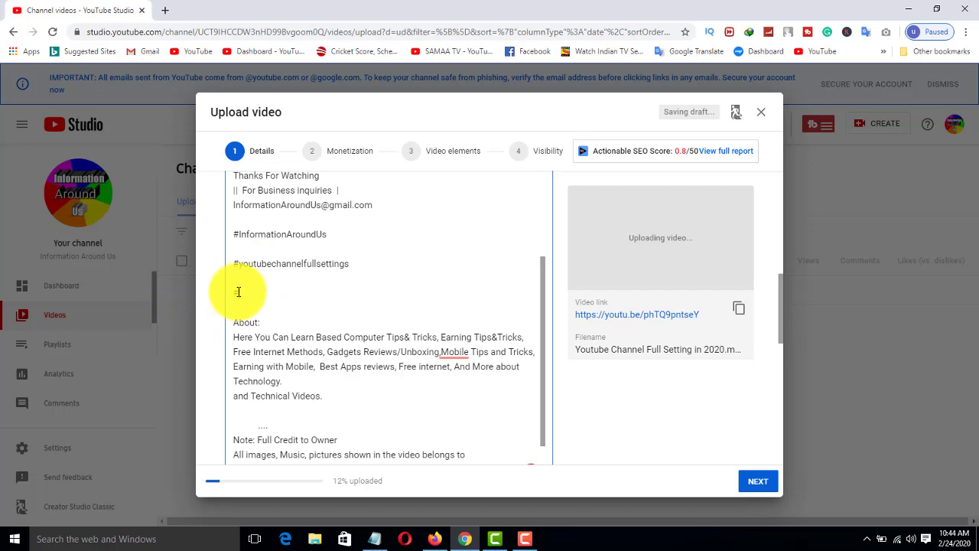
text(#)
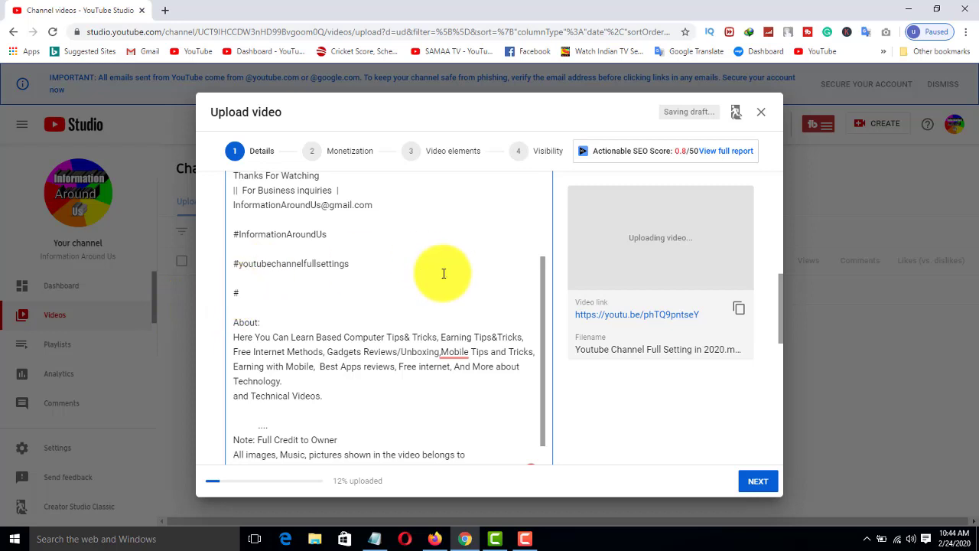
click(387, 538)
click(665, 319)
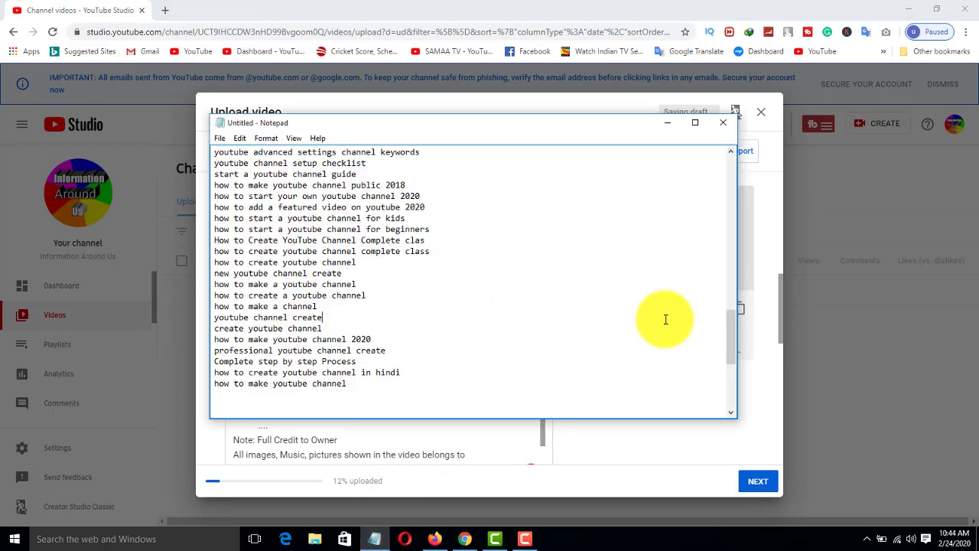
drag(732, 323, 708, 108)
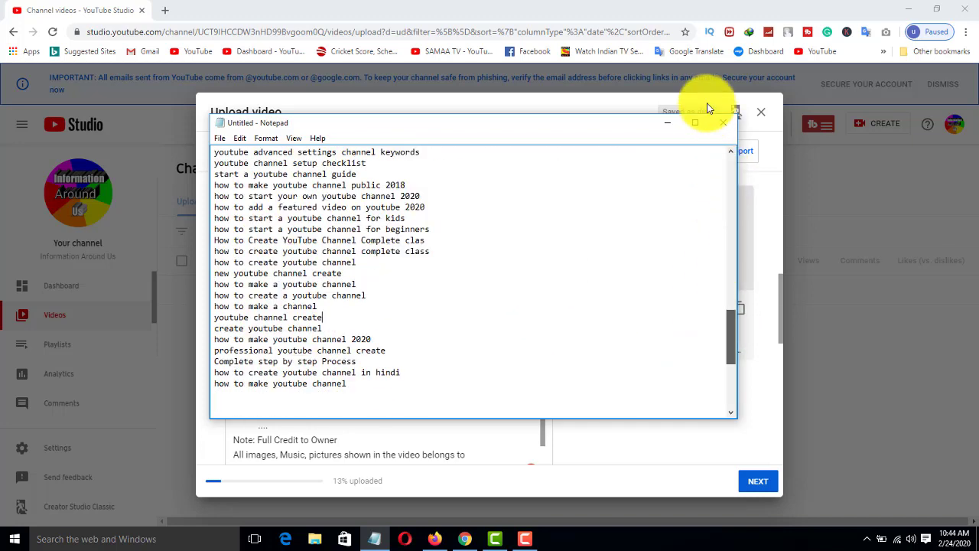
click(729, 205)
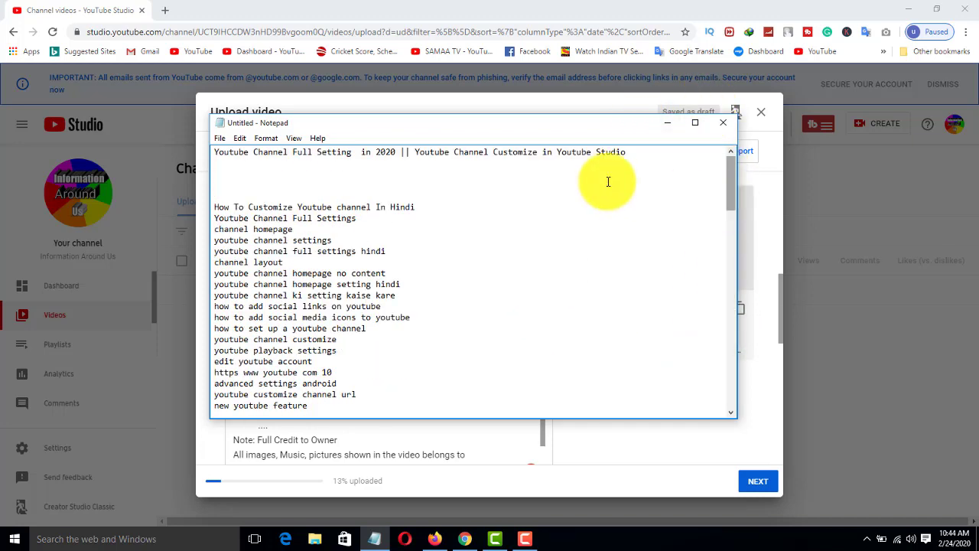
drag(414, 152, 541, 152)
key(ctrl+c)
click(444, 110)
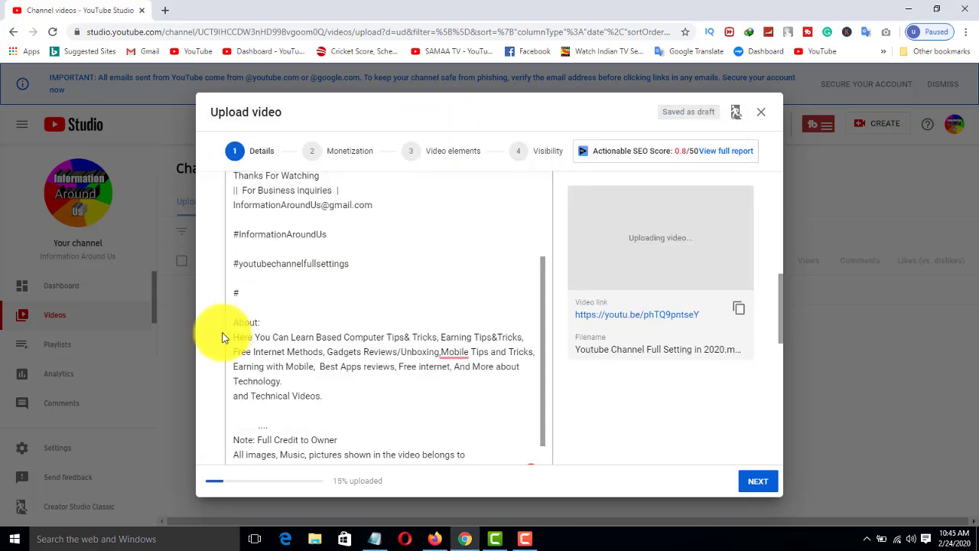
key(ctrl+v)
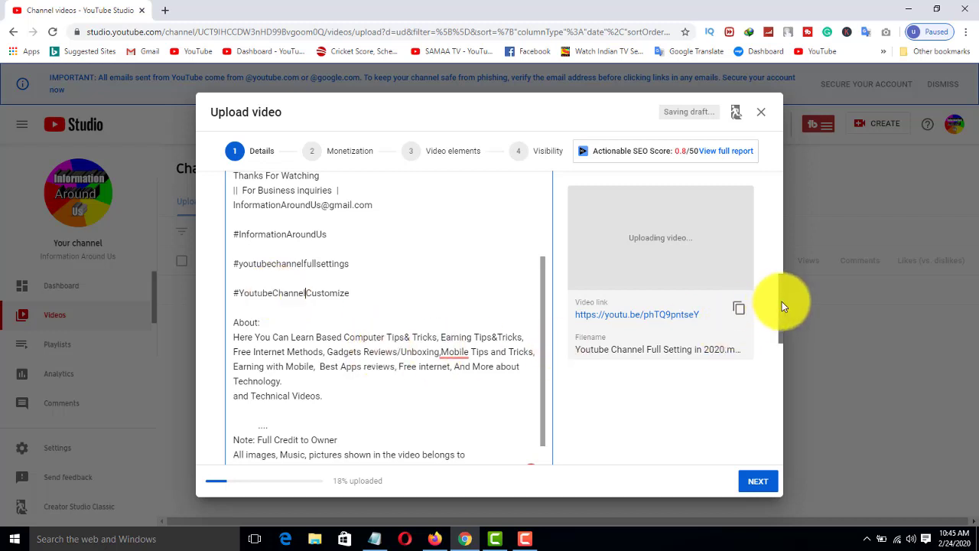
Upload the image "youtube full setting in 2020" from the thumbnails folder as the video's thumbnail
drag(782, 306, 788, 373)
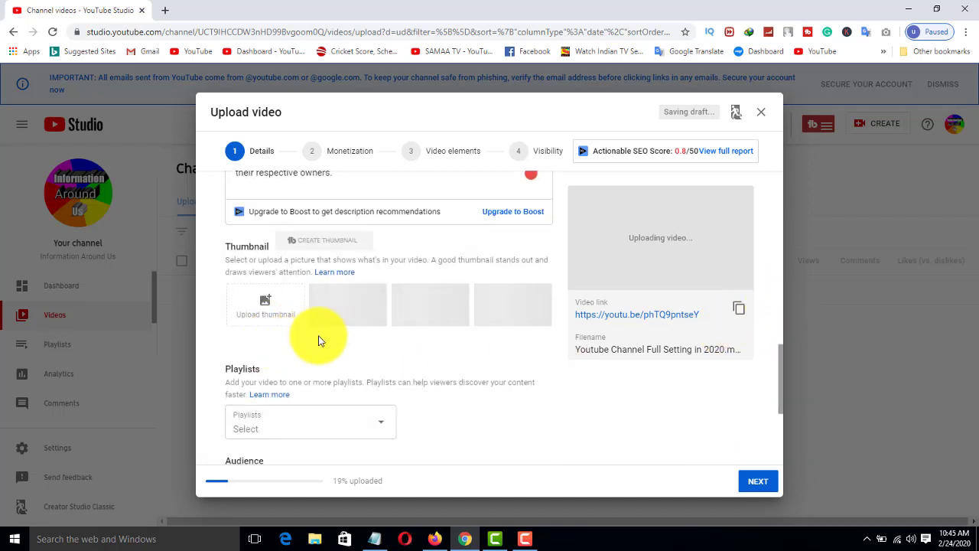
click(249, 302)
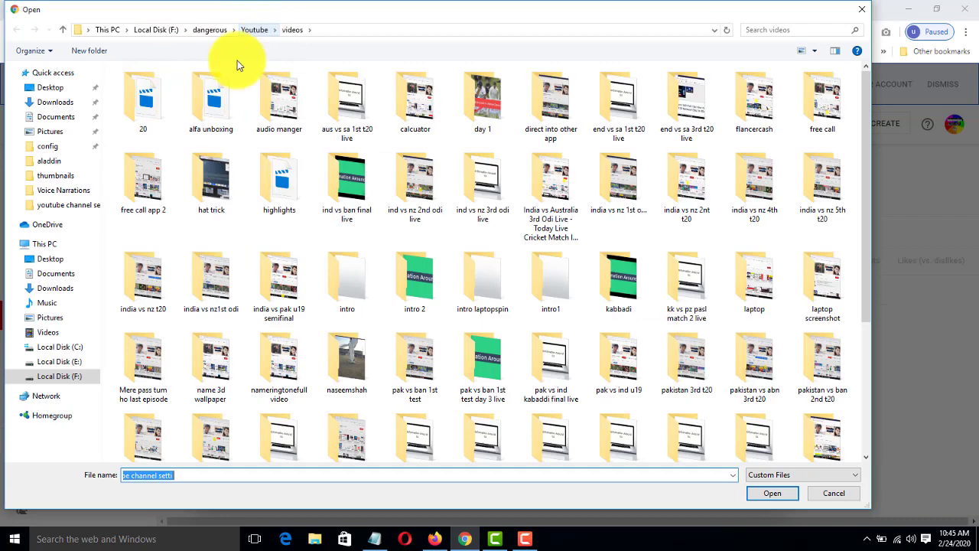
click(69, 178)
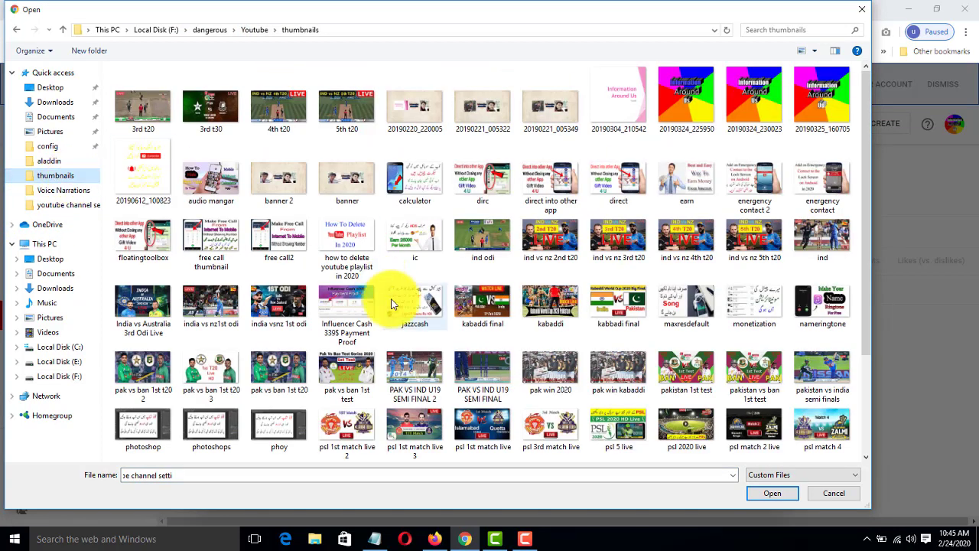
drag(869, 252, 867, 385)
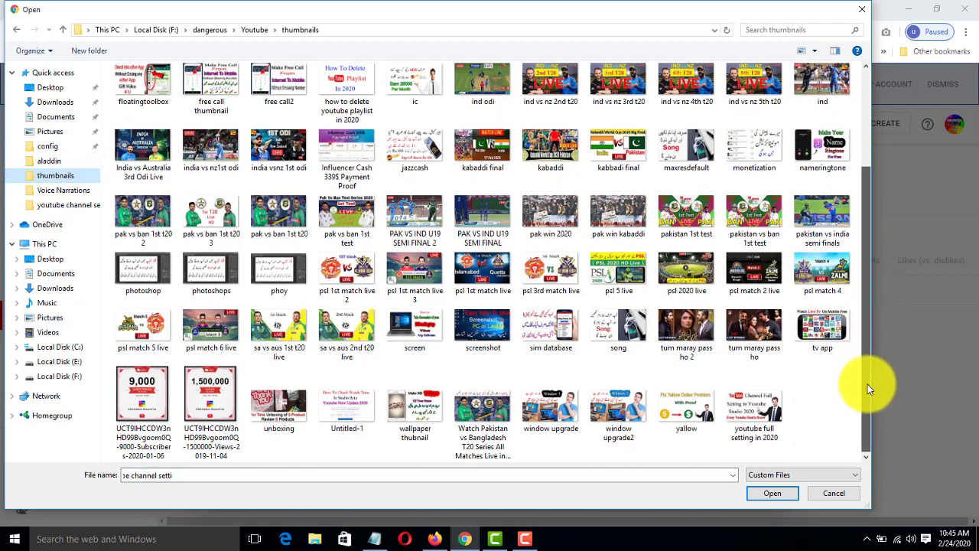
click(757, 411)
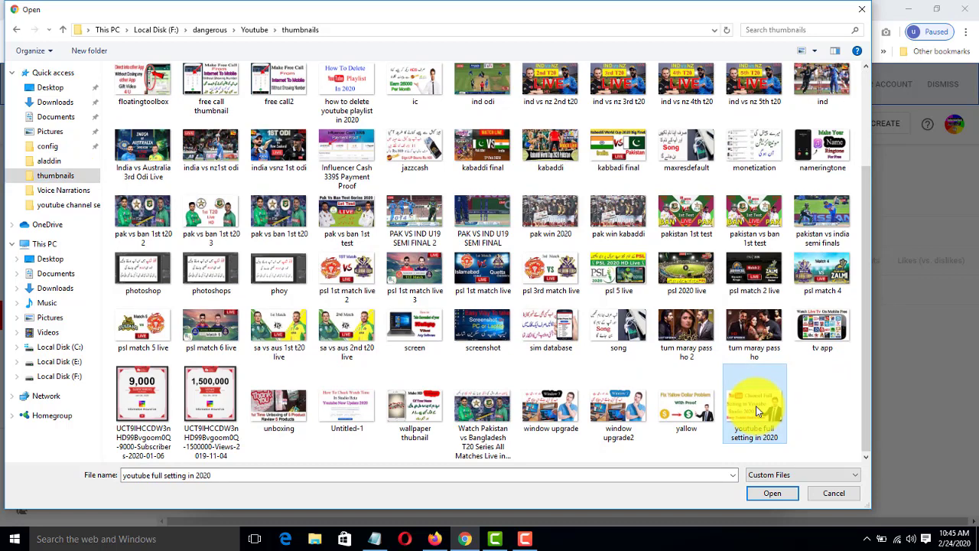
double_click(757, 412)
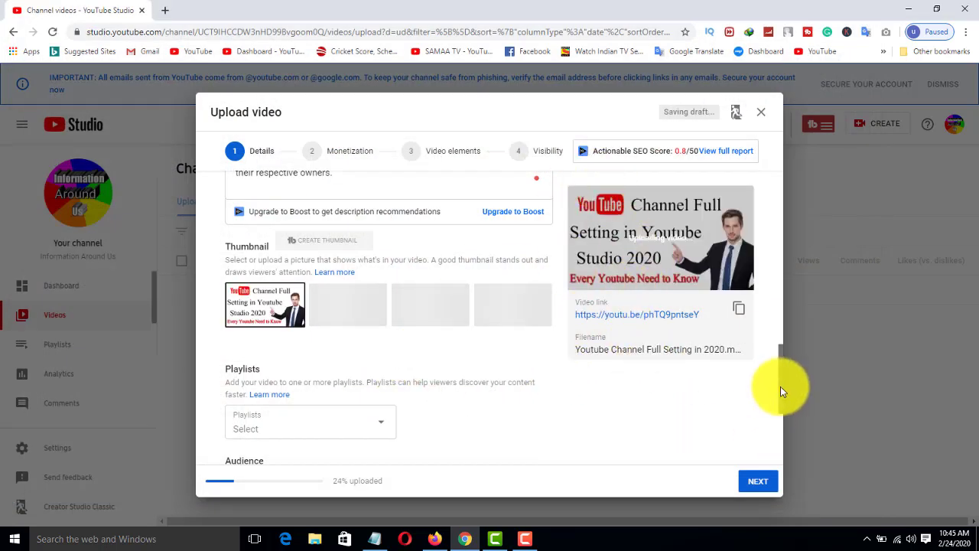
drag(781, 391, 785, 449)
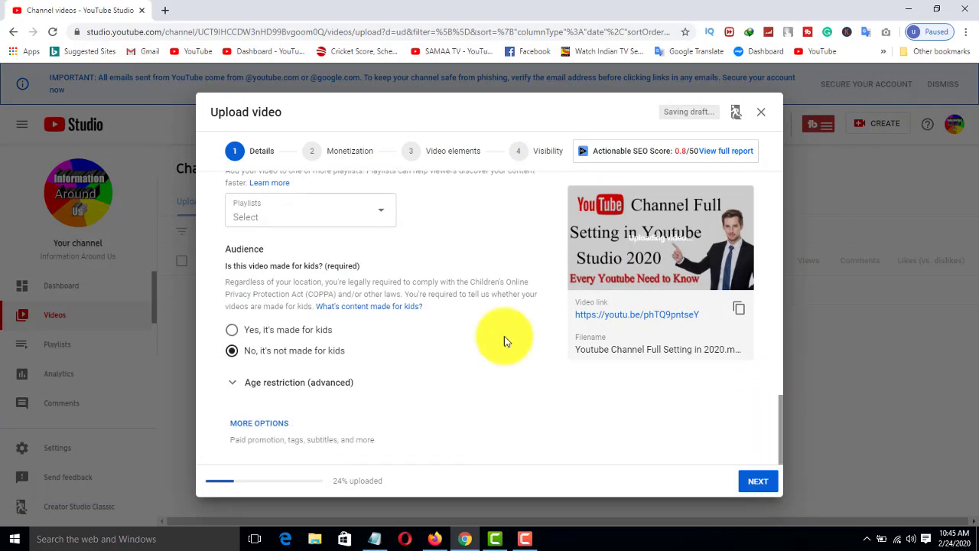
click(335, 202)
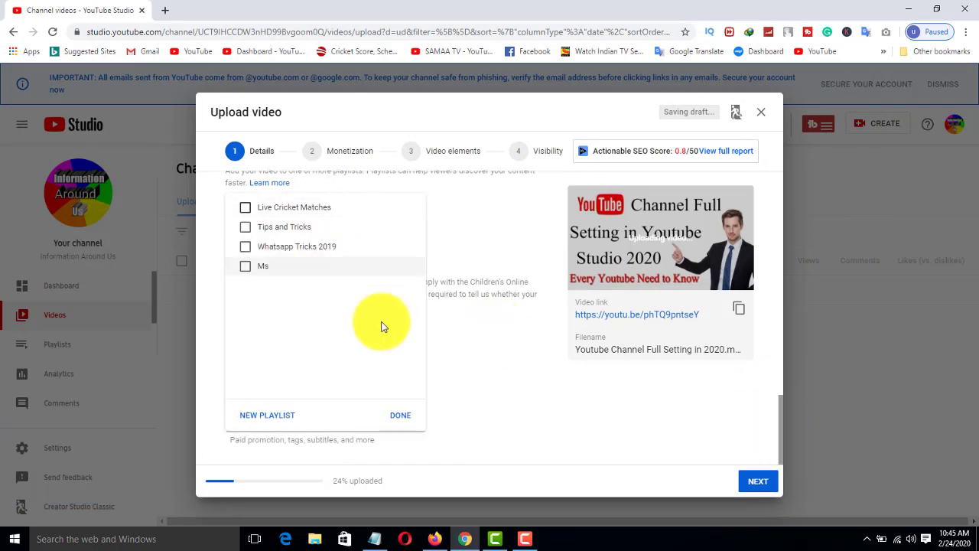
click(518, 431)
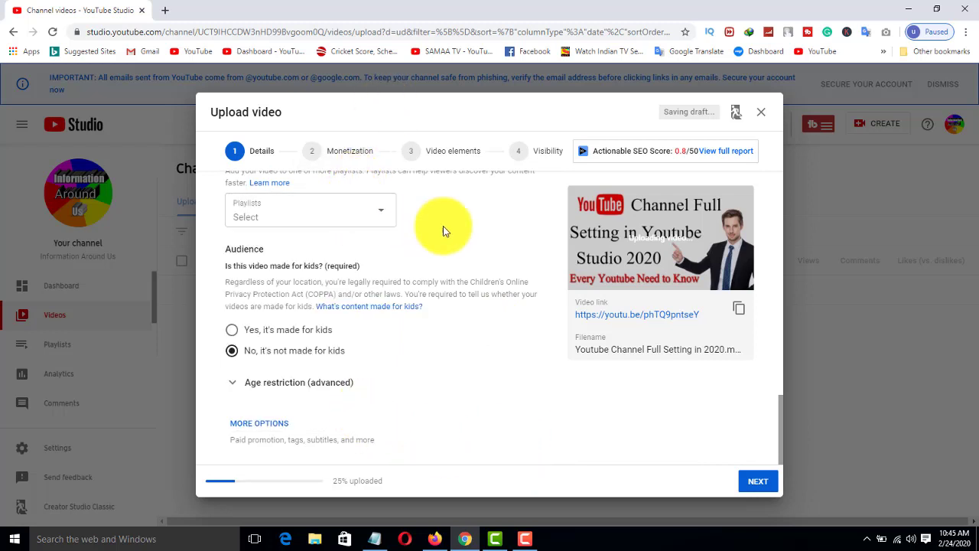
Show the additional video options and copy the comma-separated tag list at the end of the Notepad notes into the video's tags
click(268, 426)
scroll(780, 329, down, 5)
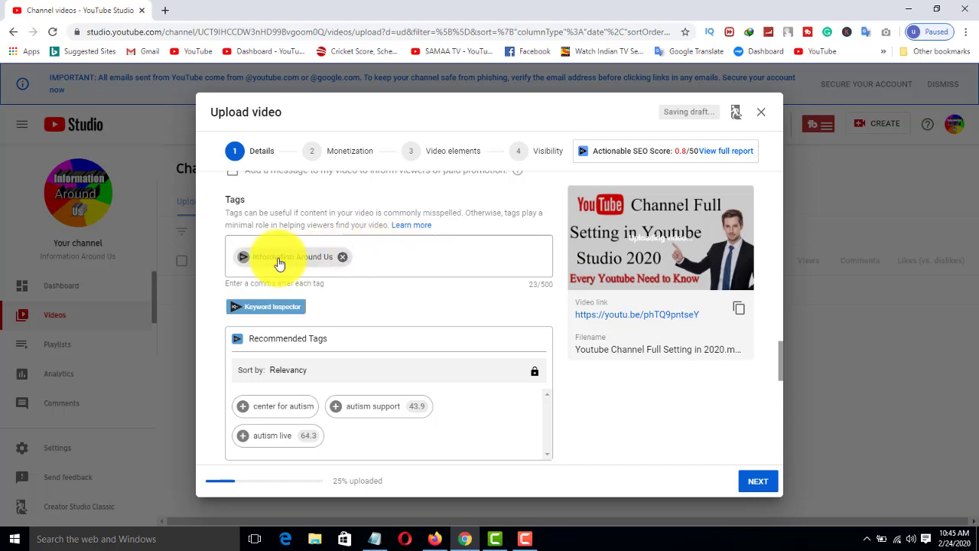
click(378, 540)
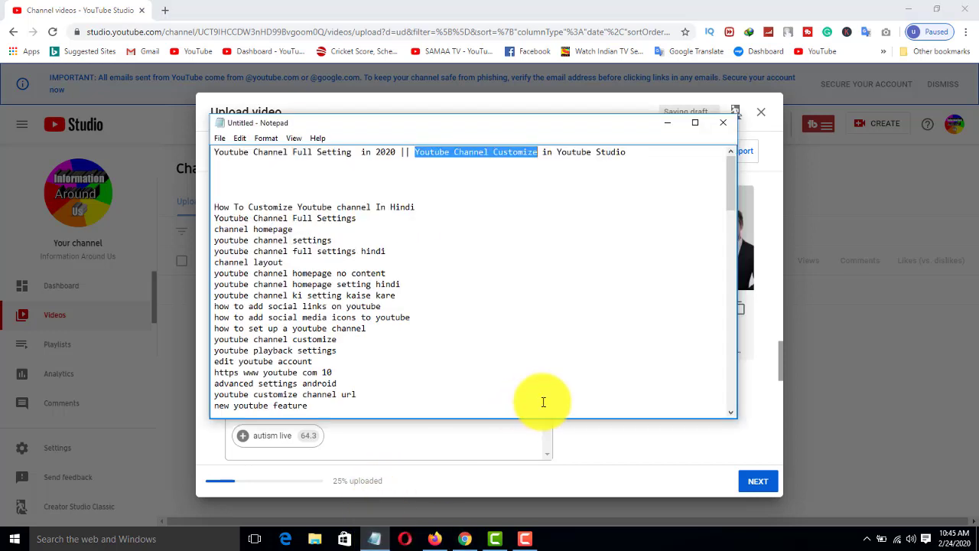
drag(732, 203, 755, 411)
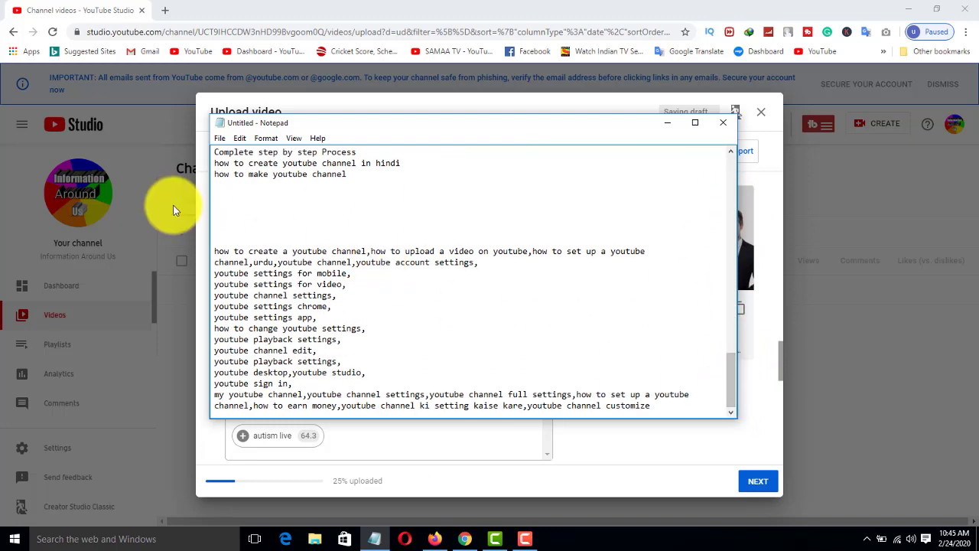
drag(215, 253, 668, 423)
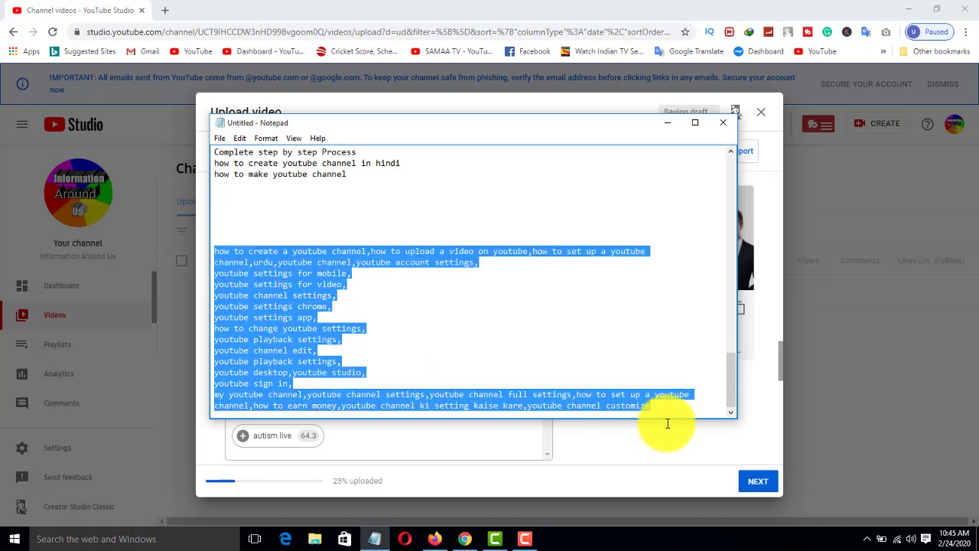
click(656, 7)
click(398, 260)
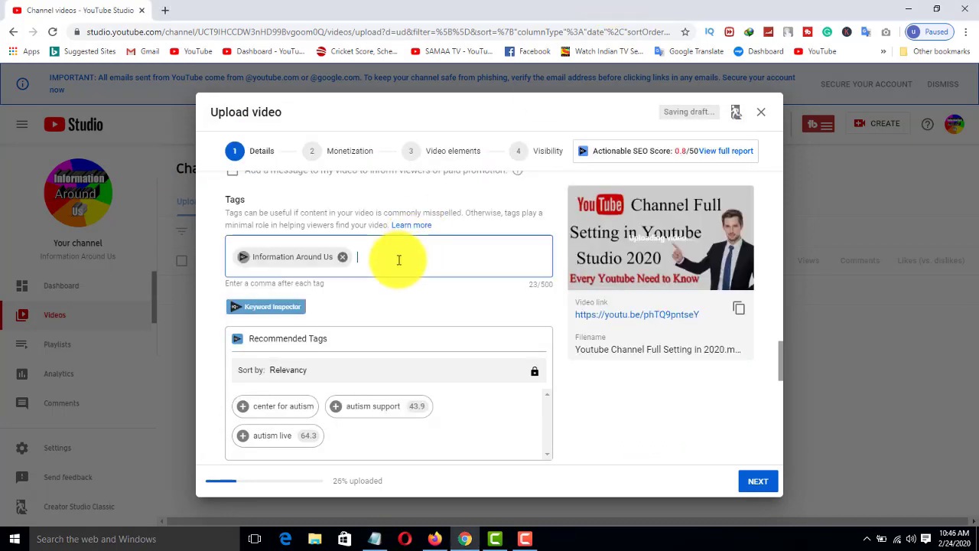
key(ctrl+v)
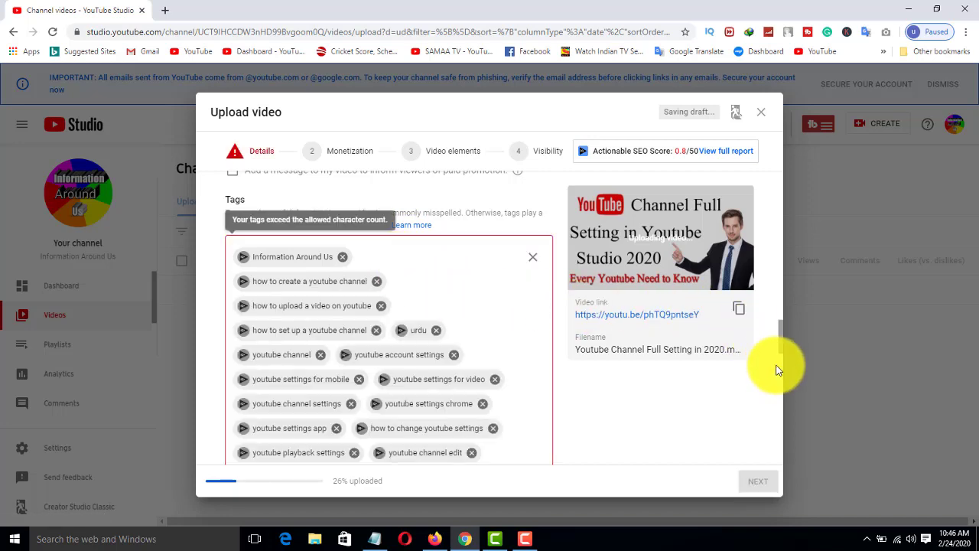
drag(781, 335, 781, 356)
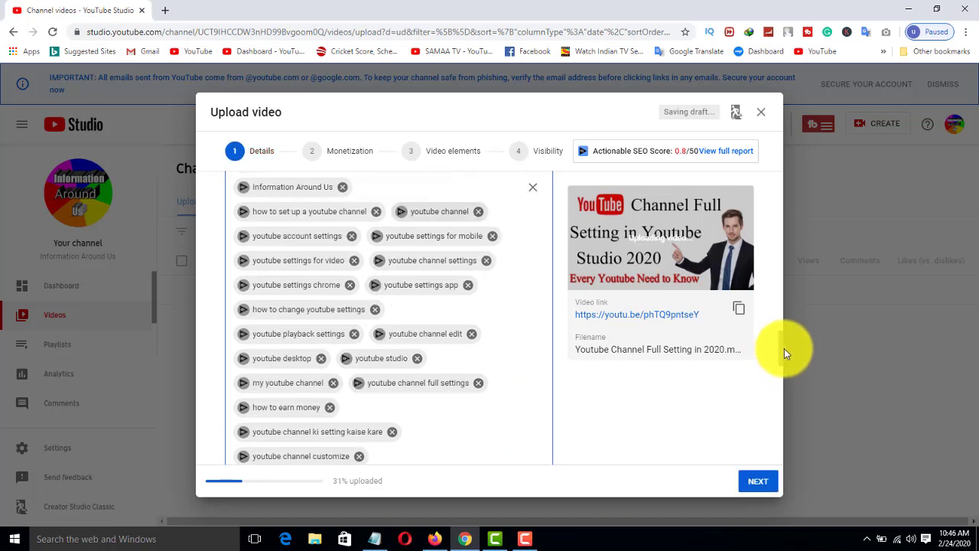
Look through the video category choices and set the comment visibility to "Allow all comments"
drag(781, 348, 778, 454)
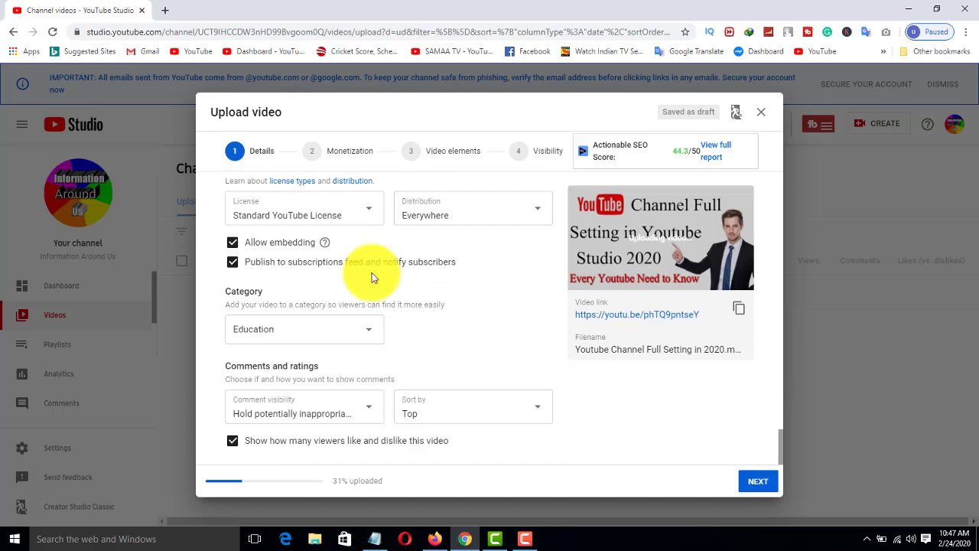
click(349, 331)
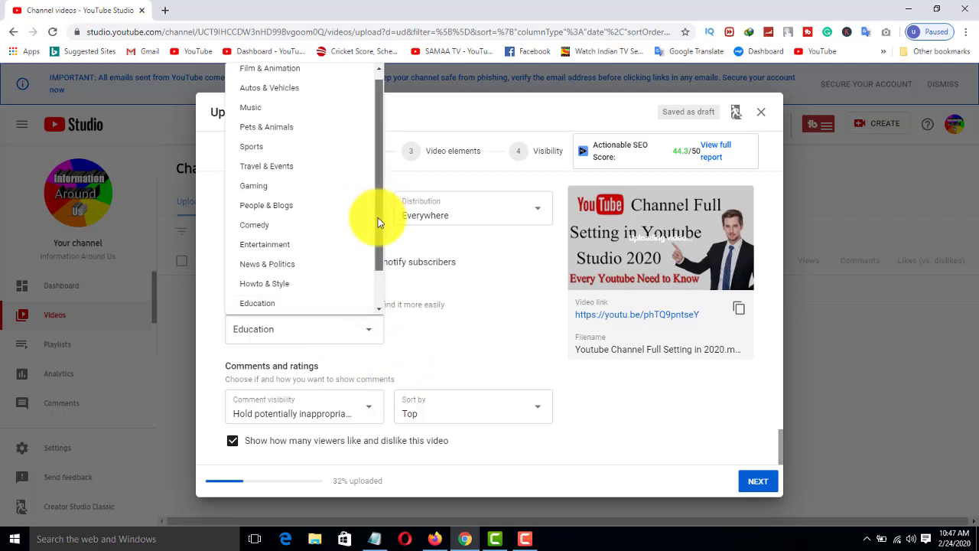
drag(378, 217, 383, 186)
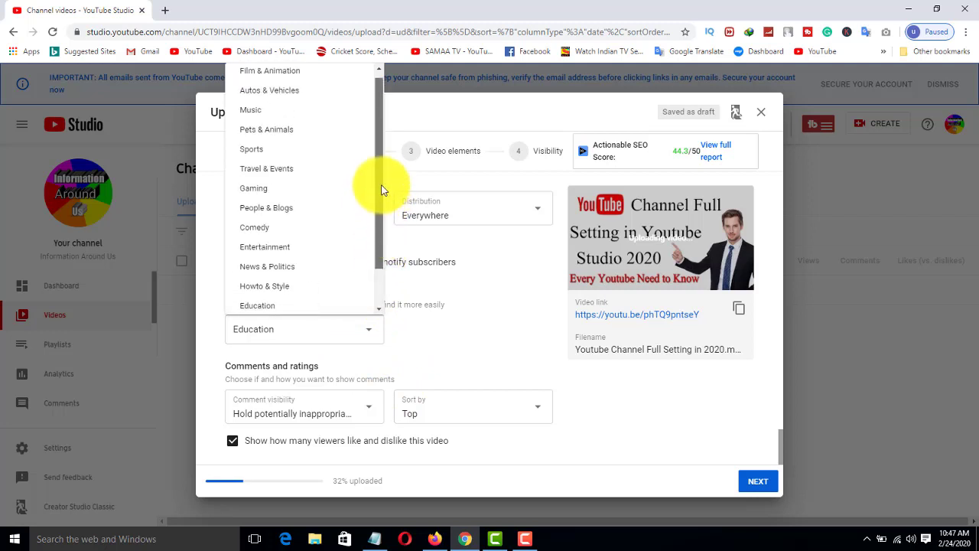
click(357, 328)
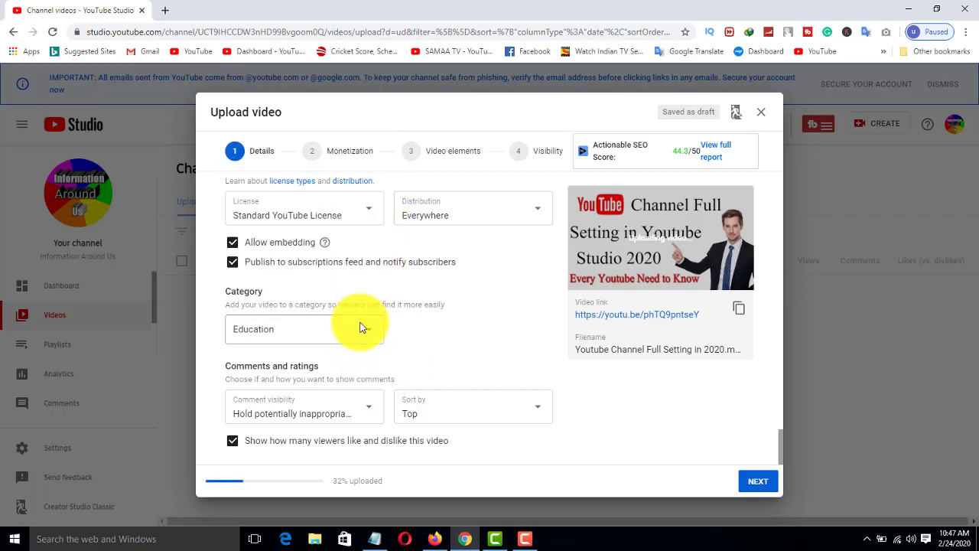
click(357, 401)
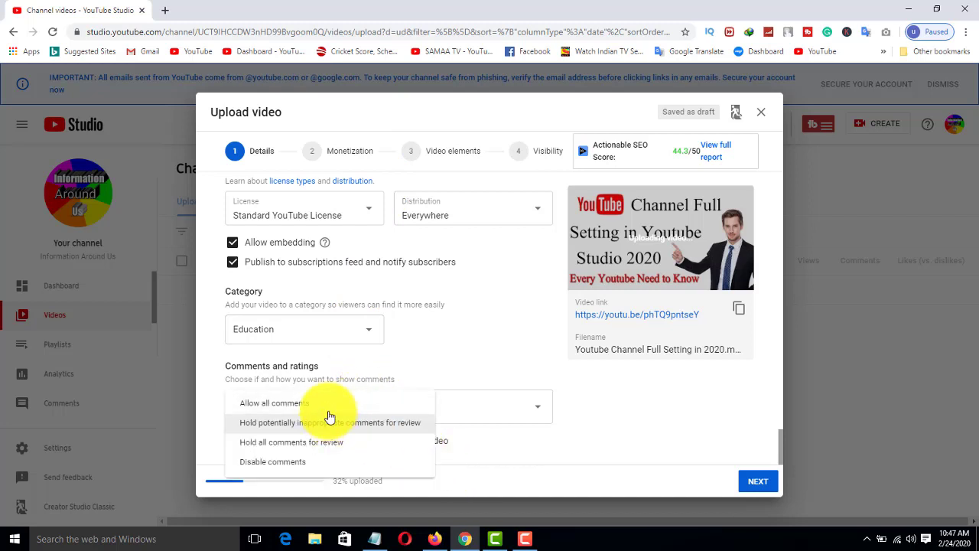
click(332, 403)
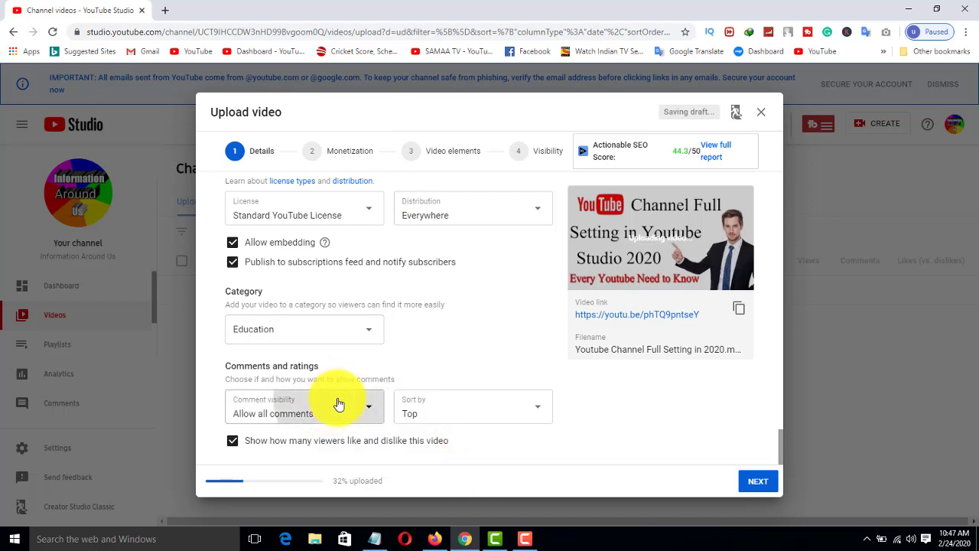
Set the comment visibility to "Hold potentially inappropriate comments for review" and sort the comments by Newest
click(332, 405)
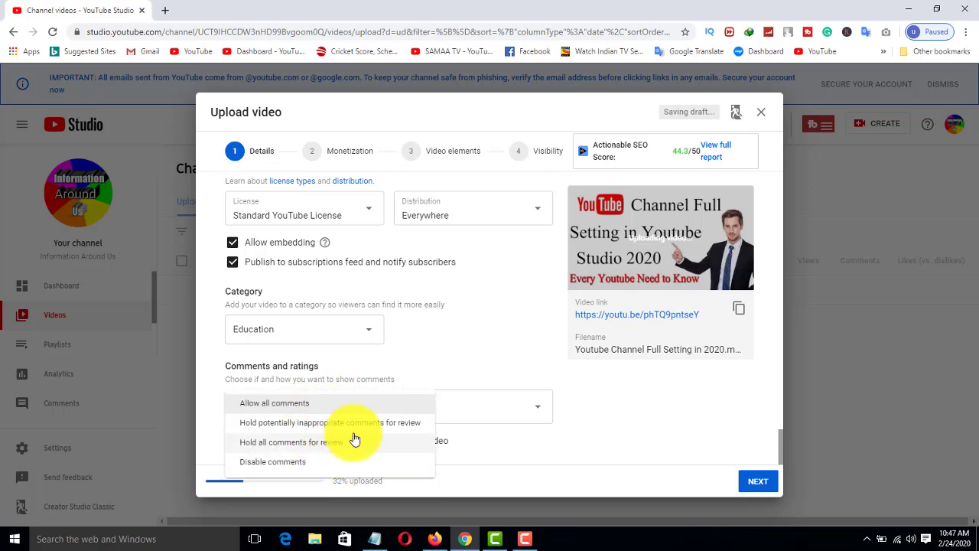
click(363, 424)
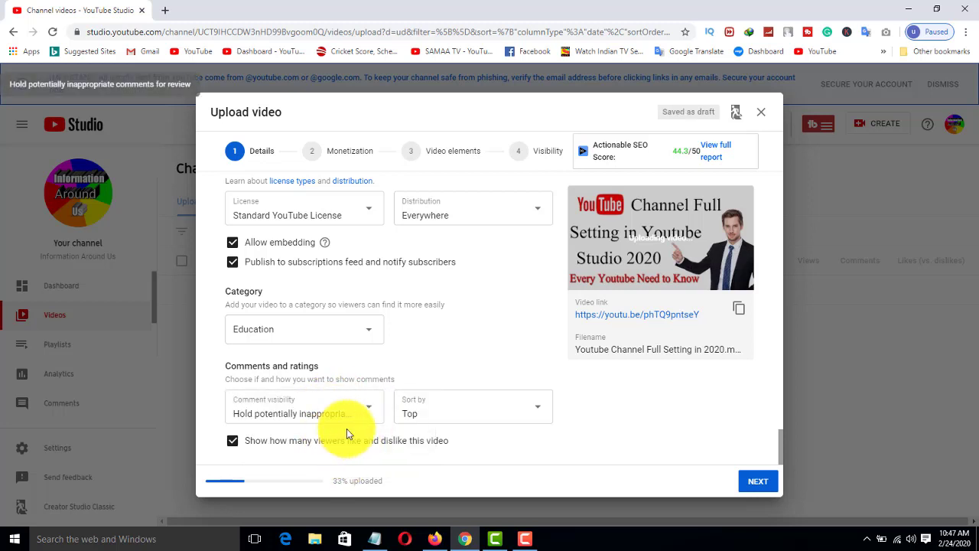
click(438, 418)
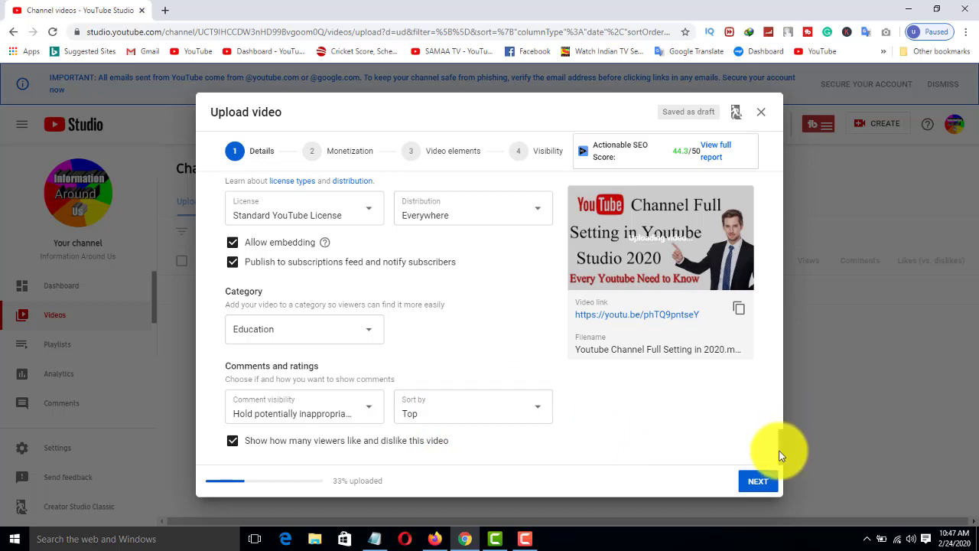
click(503, 411)
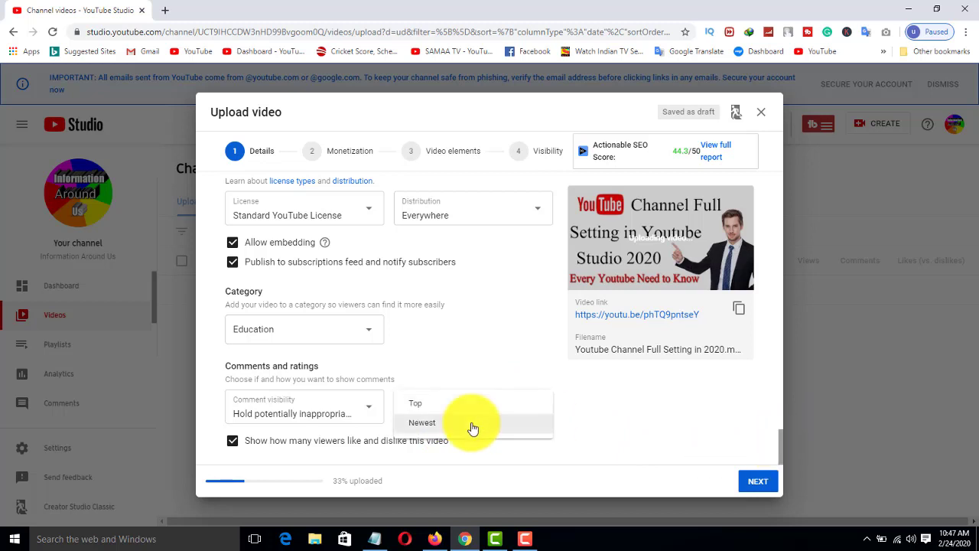
click(472, 427)
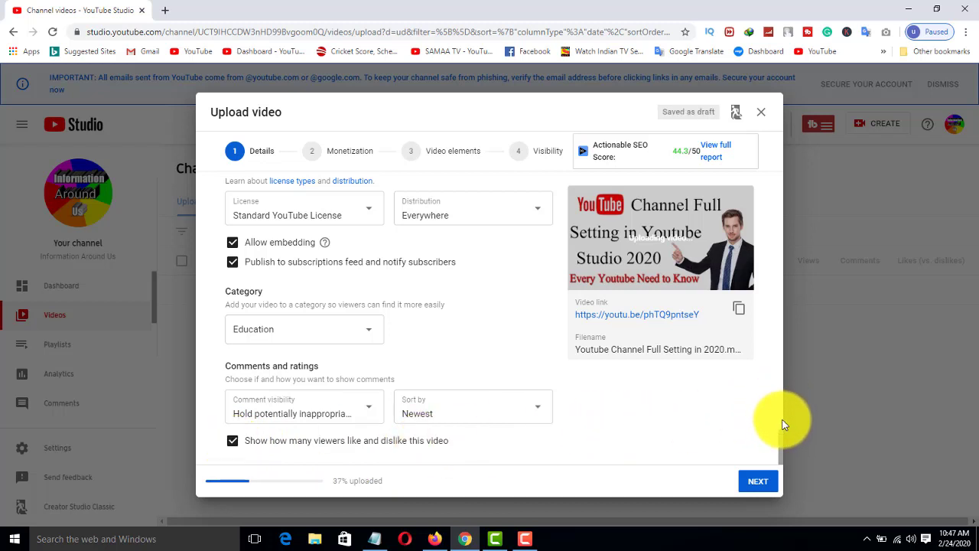
Review the license and distribution choices, selecting "Standard YouTube License" and "Everywhere"
scroll(783, 433, up, 1)
scroll(785, 426, up, 2)
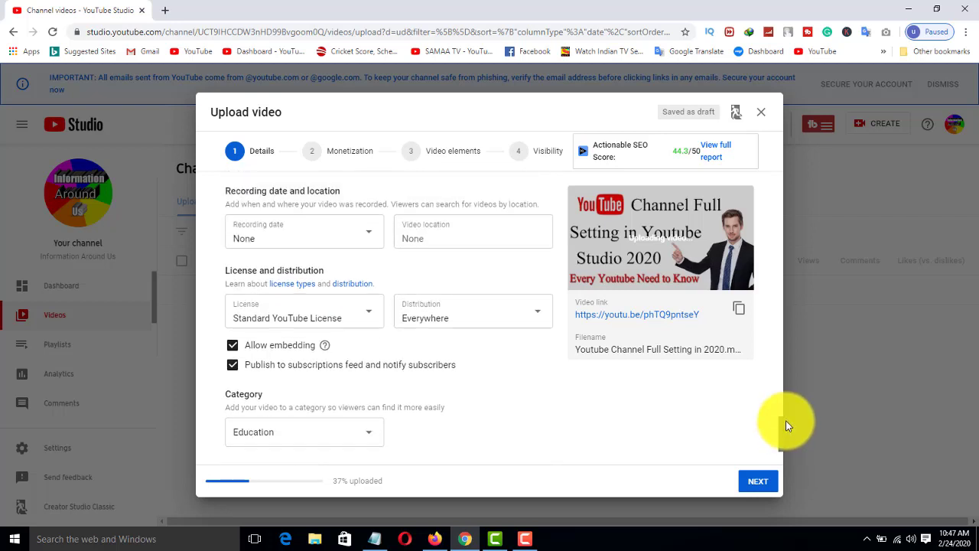
click(335, 320)
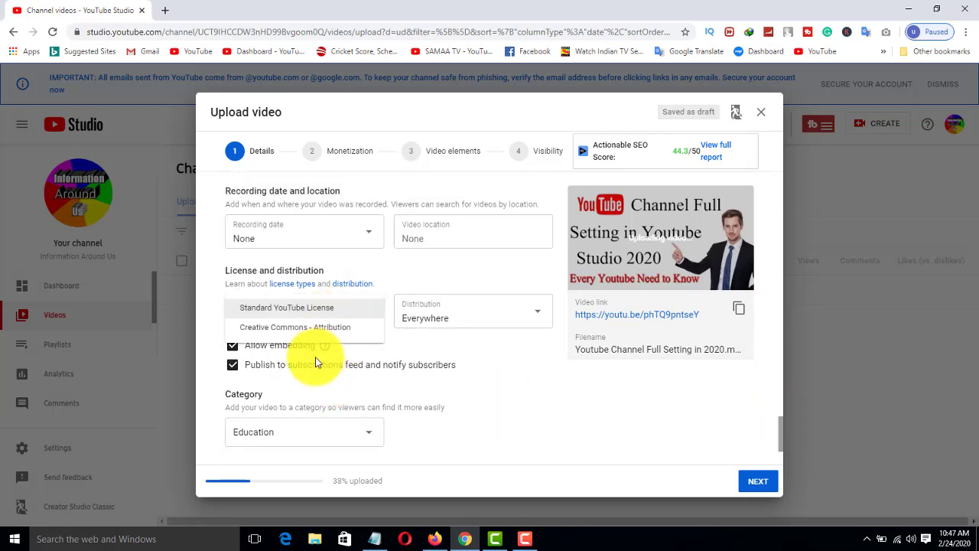
click(312, 309)
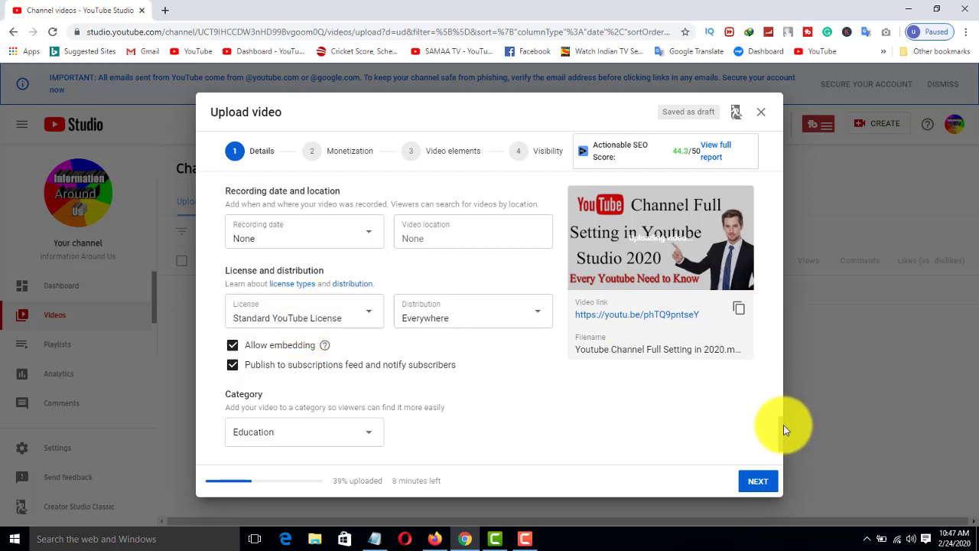
drag(784, 425, 781, 416)
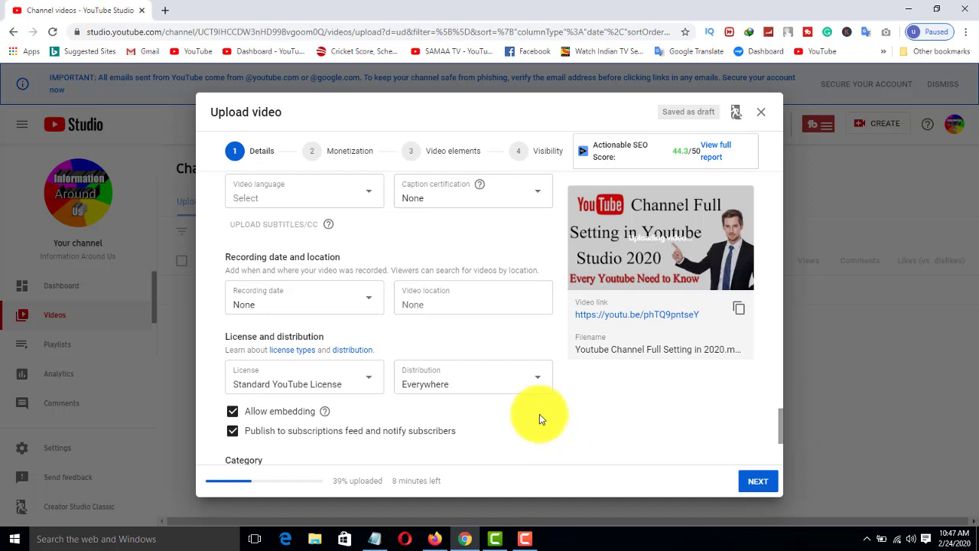
click(507, 391)
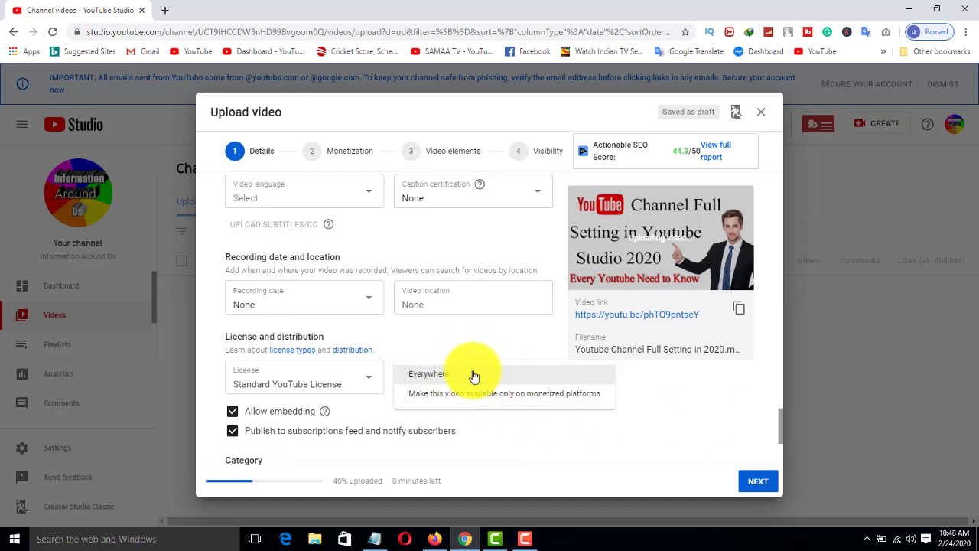
click(474, 375)
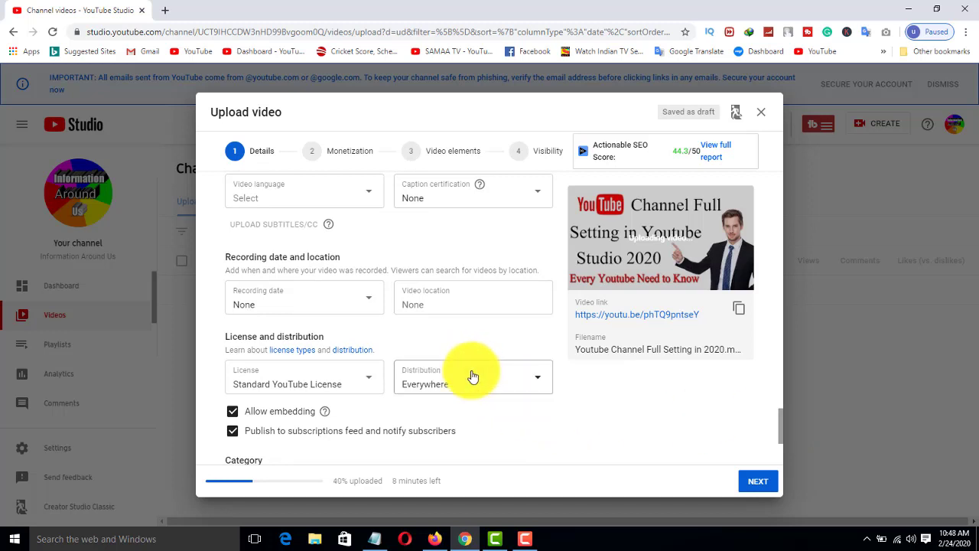
Examine the video location, recording date, video language and caption certification fields, and look back over the rest of the video details
click(437, 303)
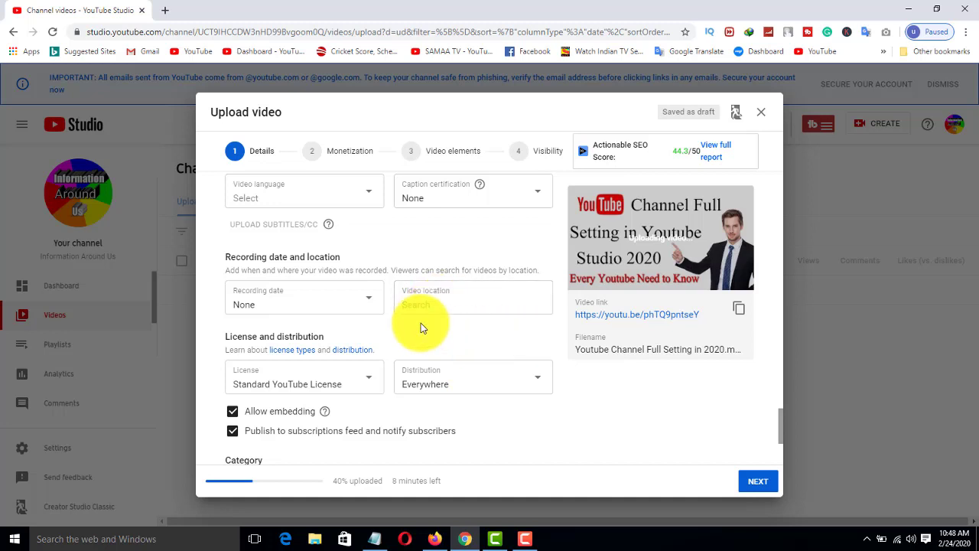
click(376, 302)
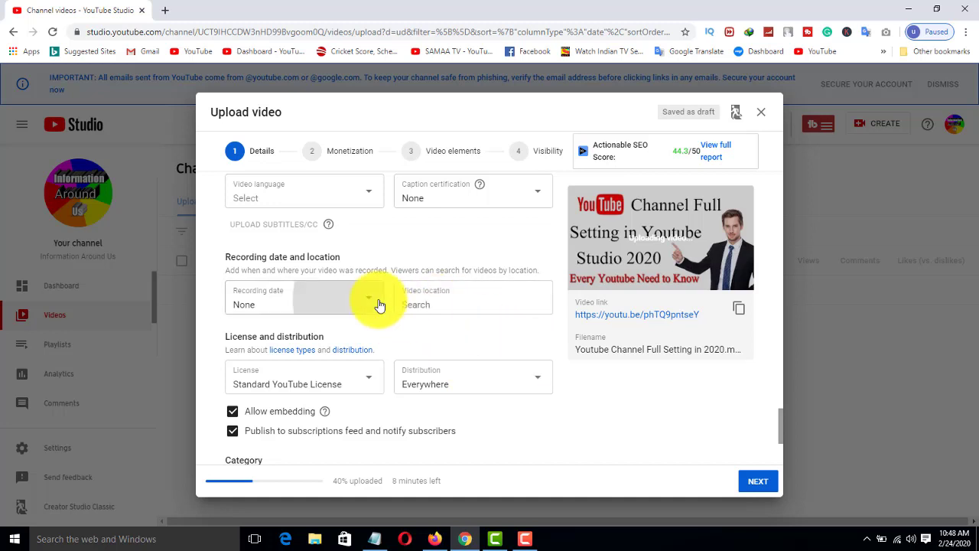
click(378, 303)
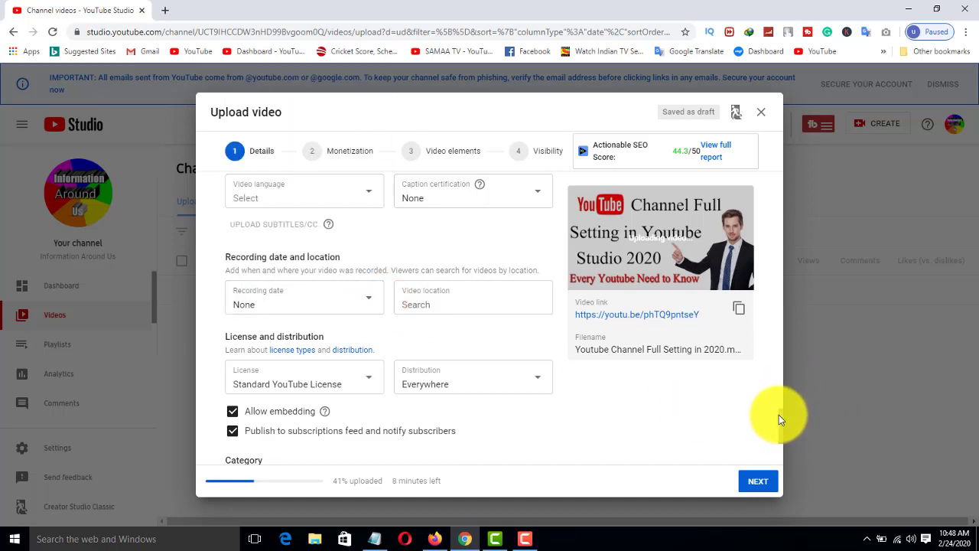
drag(781, 415, 781, 392)
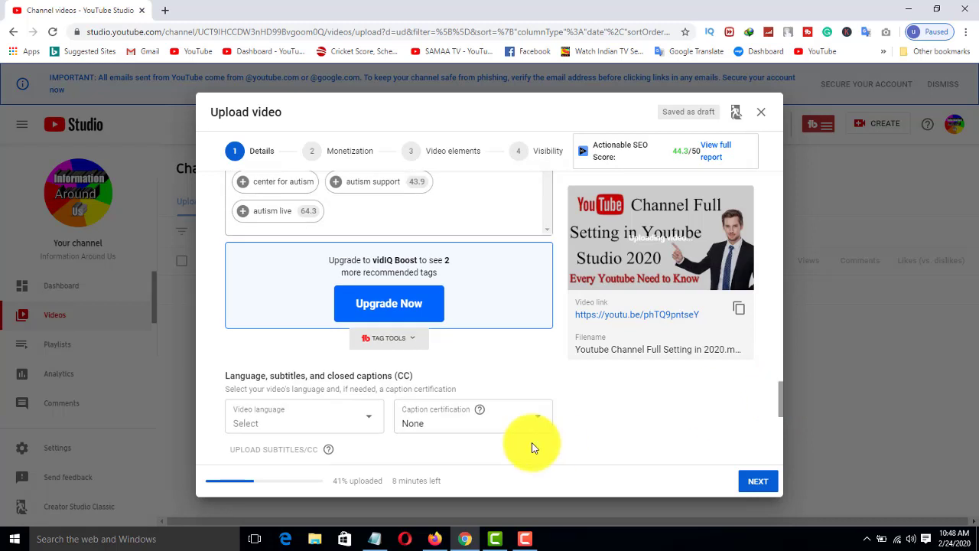
click(354, 424)
key(Escape)
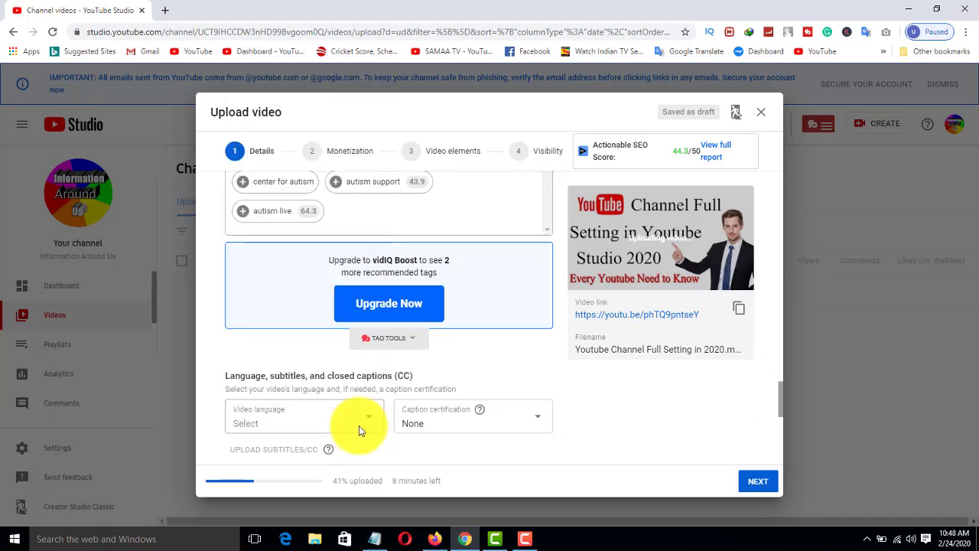
click(528, 430)
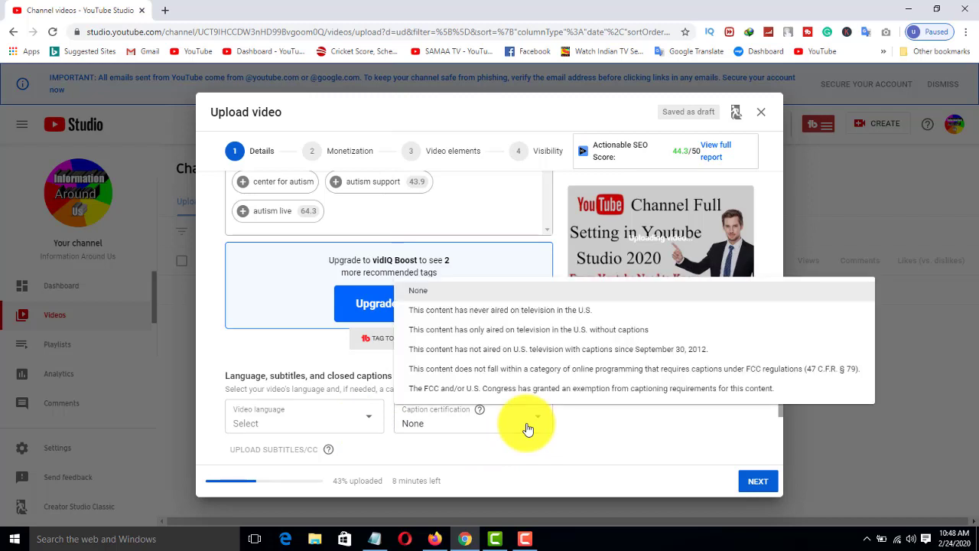
click(711, 448)
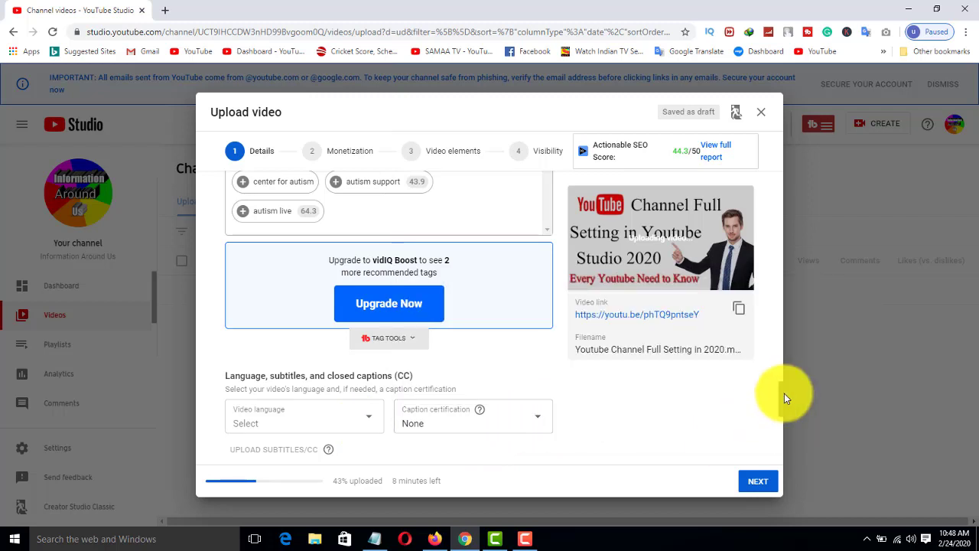
scroll(780, 386, up, 15)
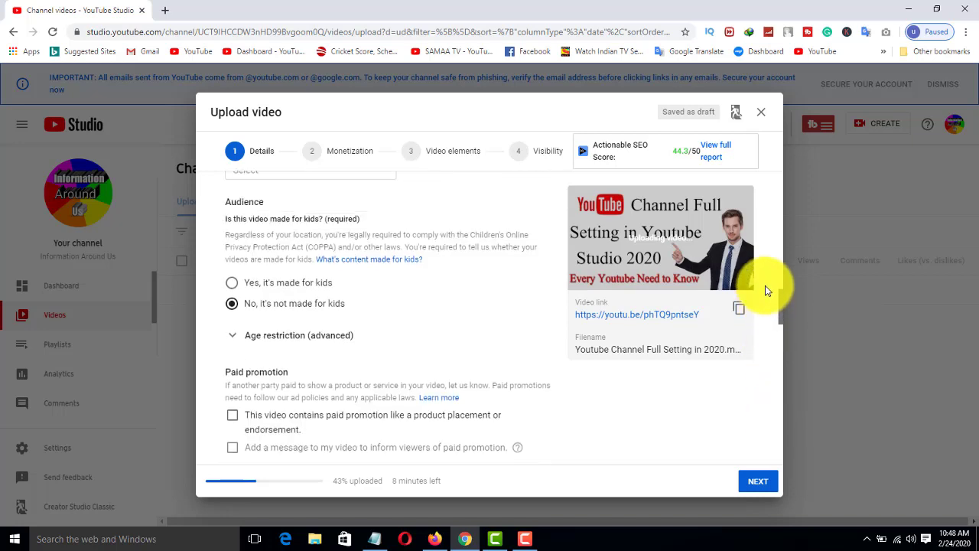
scroll(766, 232, up, 10)
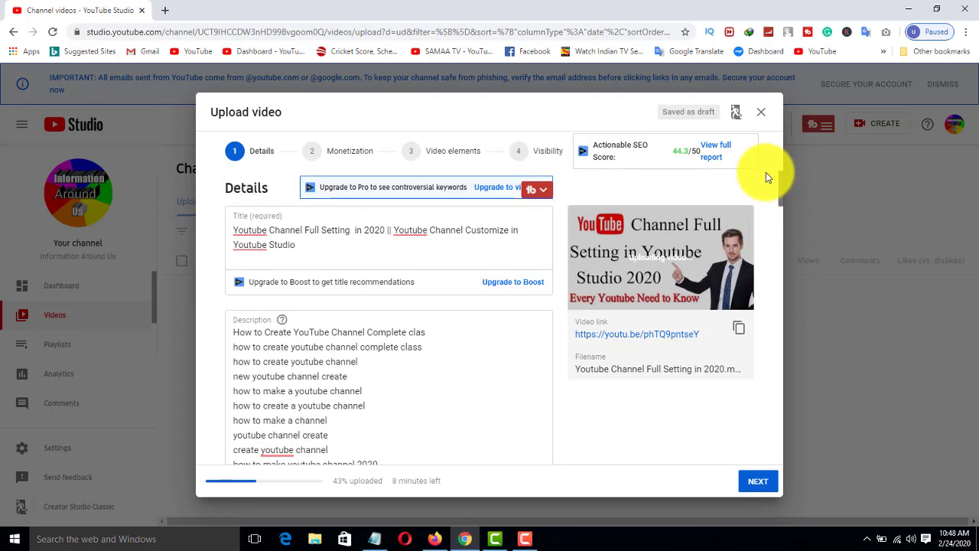
Review the monetization ad settings and proceed through the video elements stage to the visibility stage
click(759, 483)
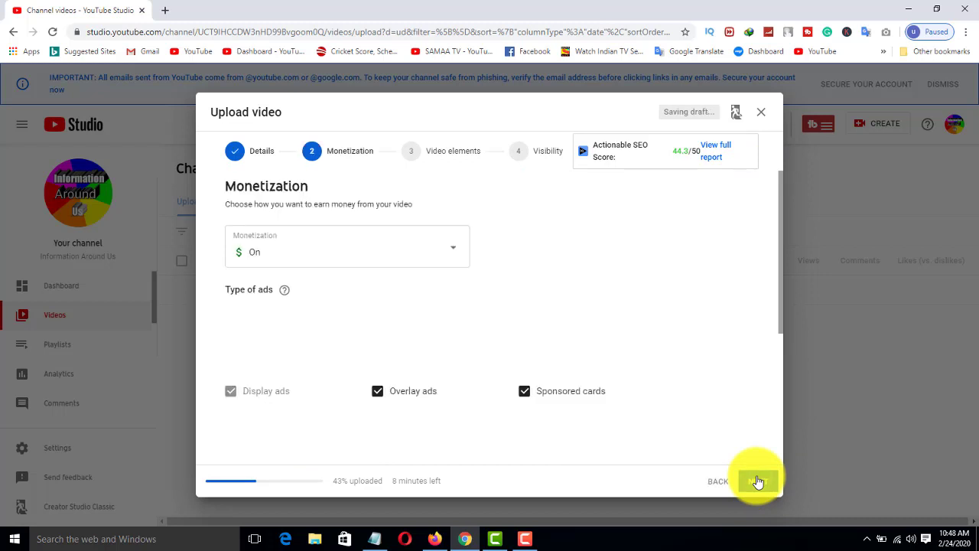
scroll(772, 372, down, 1)
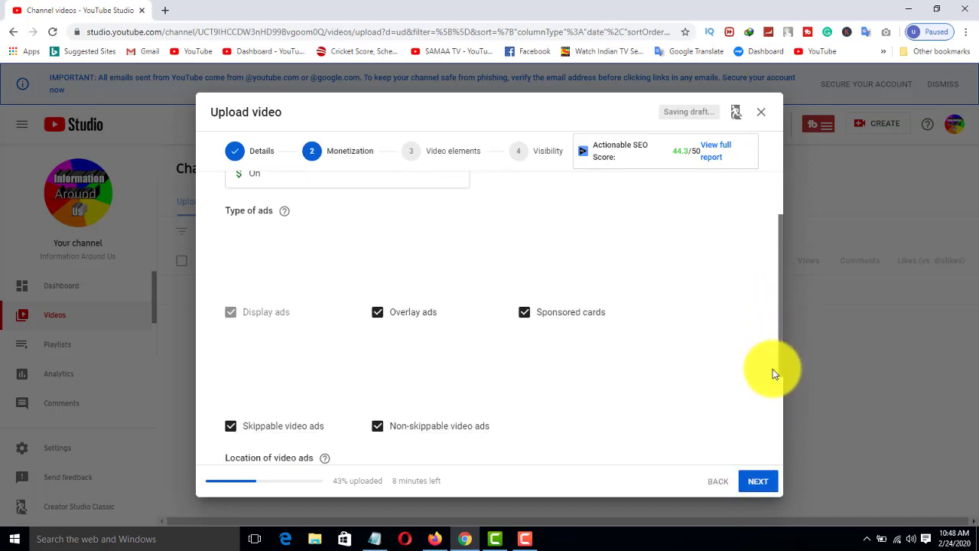
scroll(772, 383, down, 2)
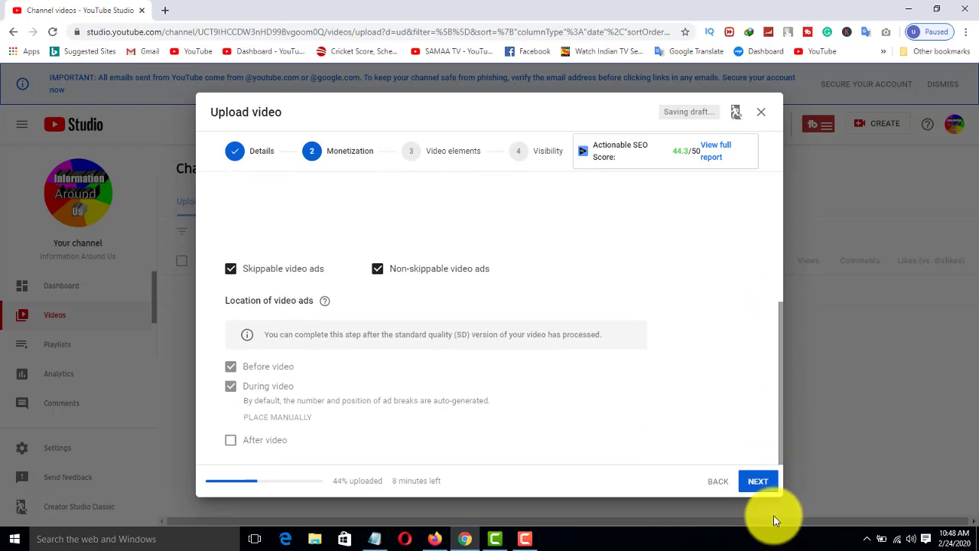
click(758, 480)
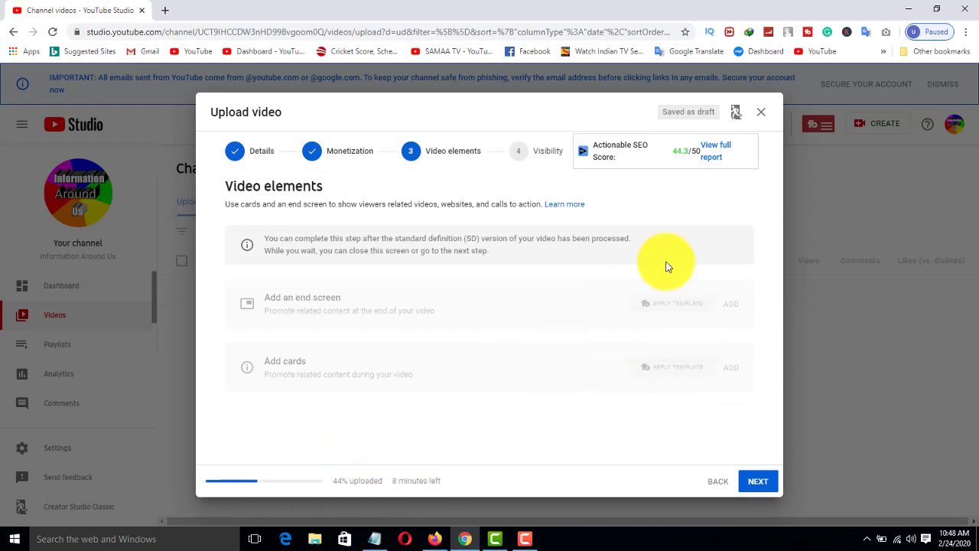
click(744, 482)
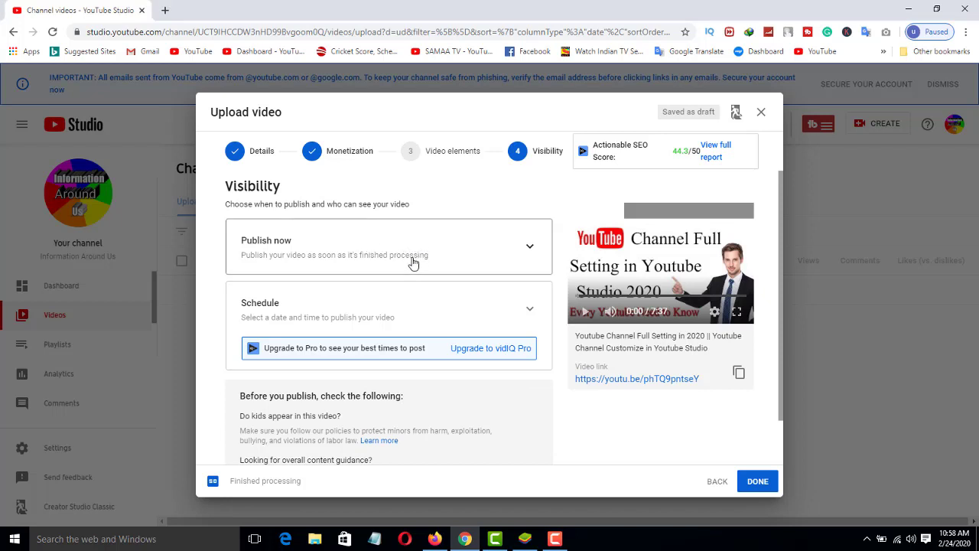
Look over the scheduling options and publish the video immediately with Public visibility
click(414, 262)
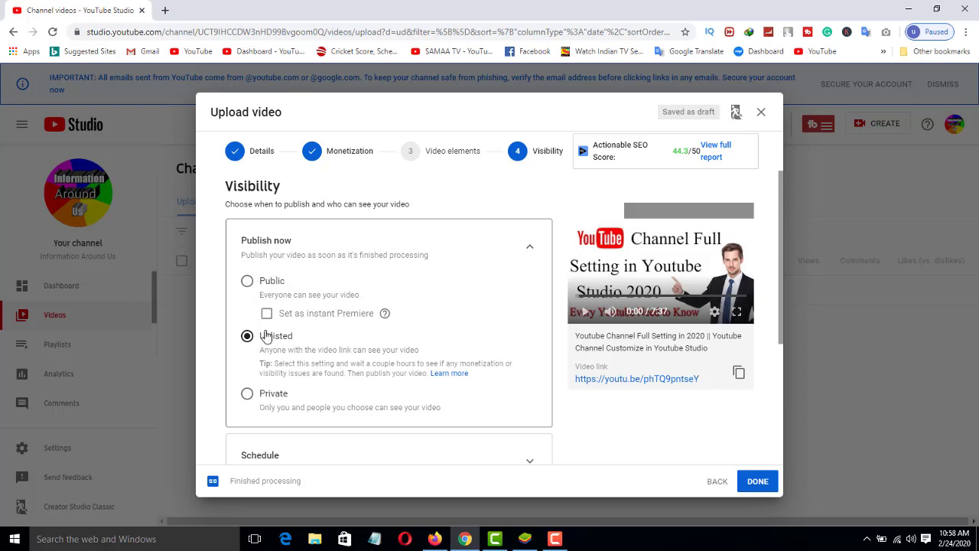
click(248, 281)
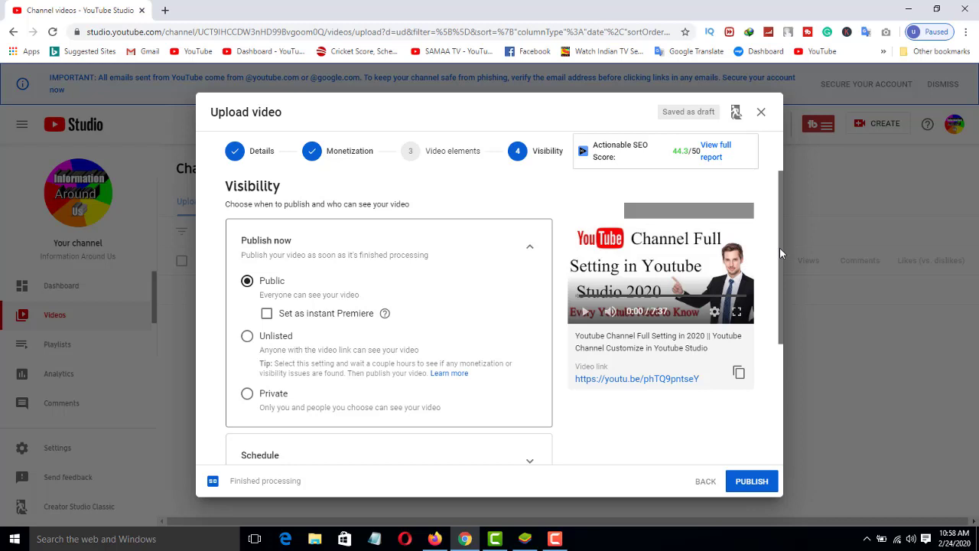
drag(780, 247, 785, 293)
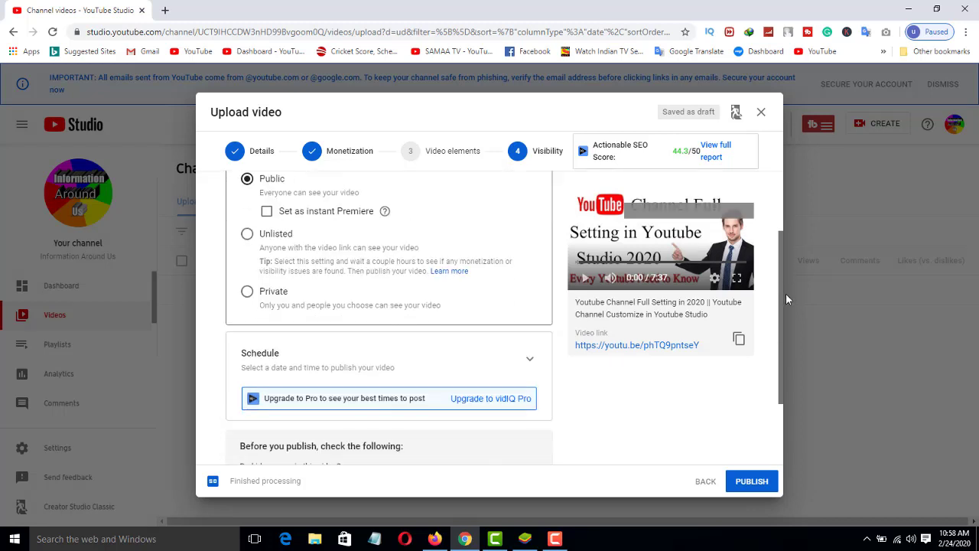
click(513, 361)
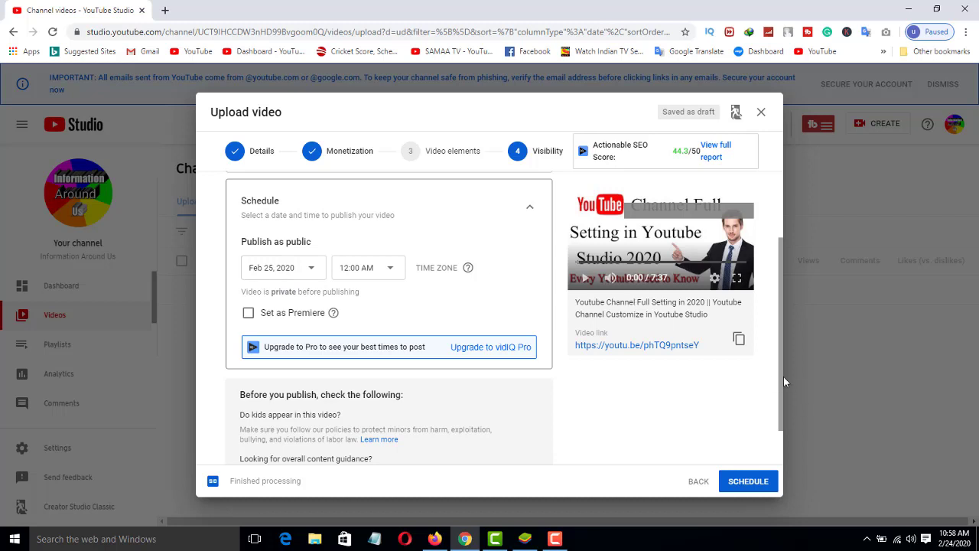
drag(780, 367, 774, 300)
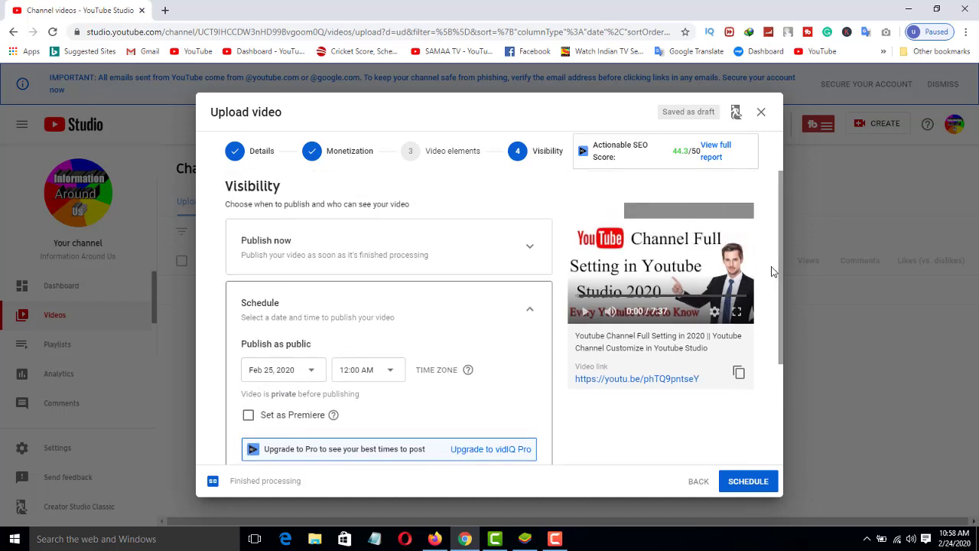
click(494, 245)
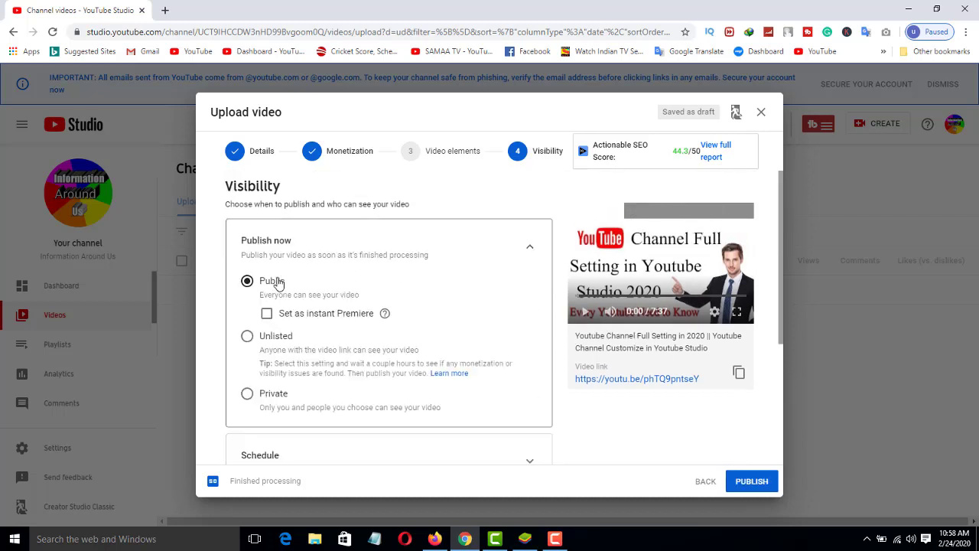
click(752, 482)
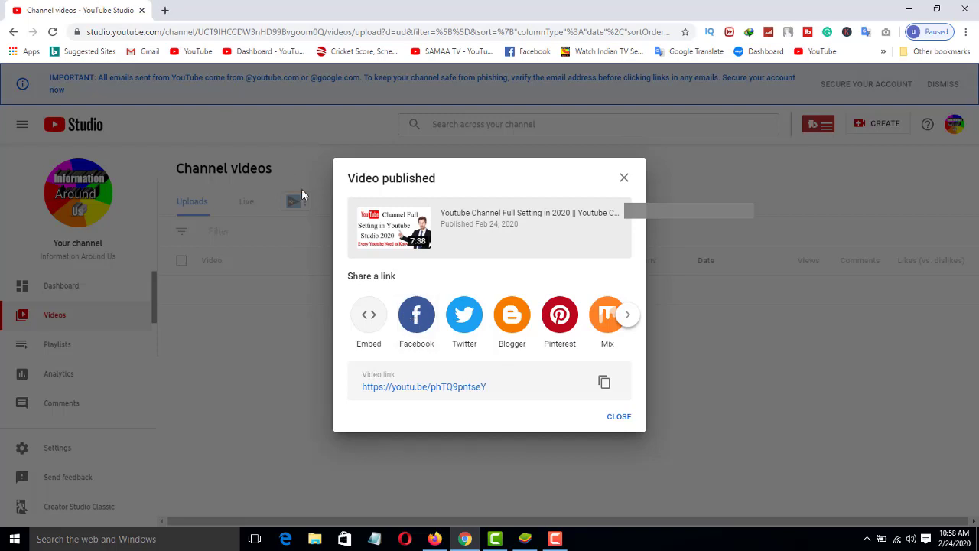
Try the published video's social sharing links, including Twitter, and browse the further sharing destinations
click(572, 349)
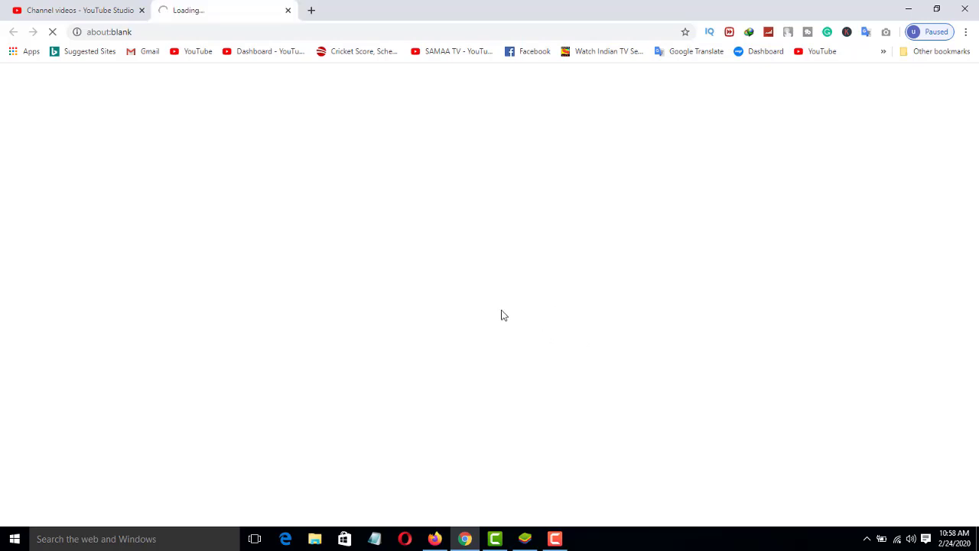
click(94, 8)
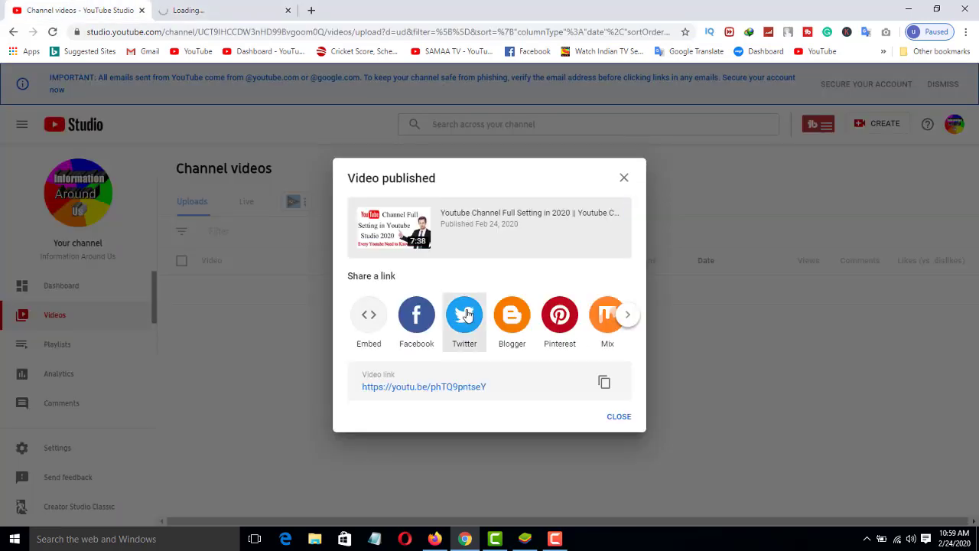
click(465, 317)
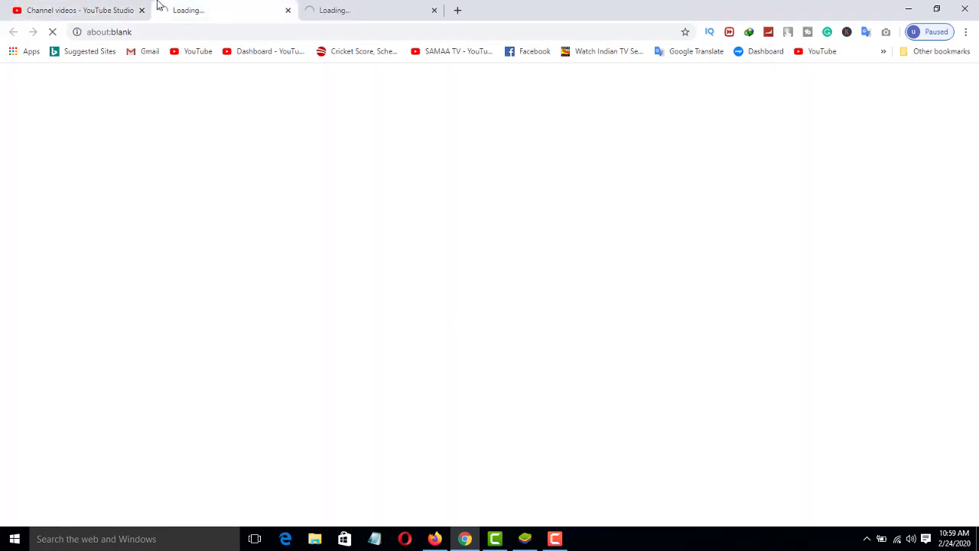
click(105, 7)
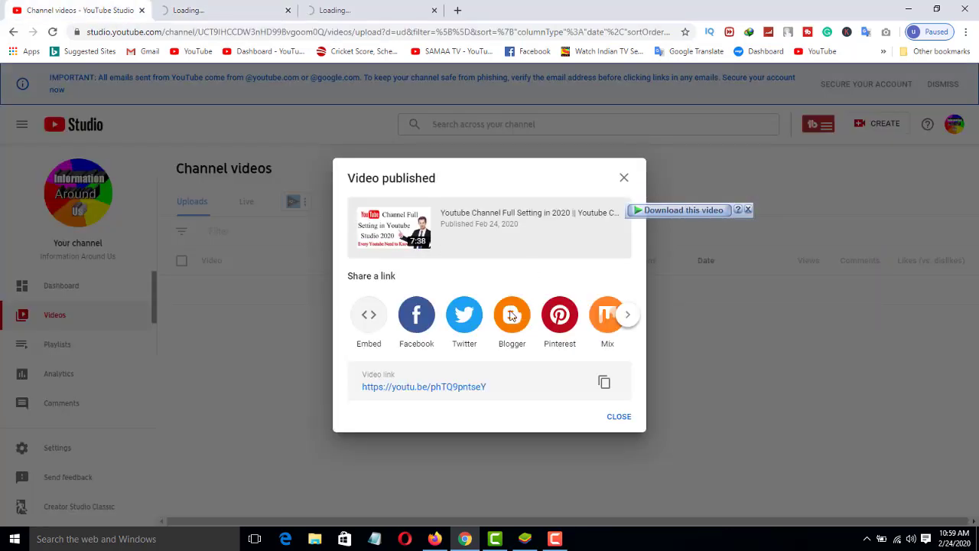
click(629, 321)
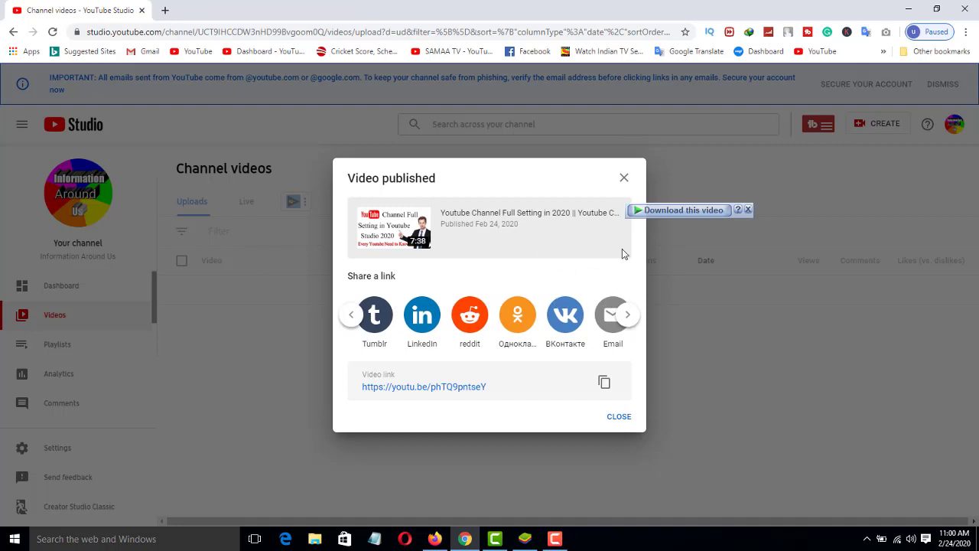
Switch to Firefox
click(435, 540)
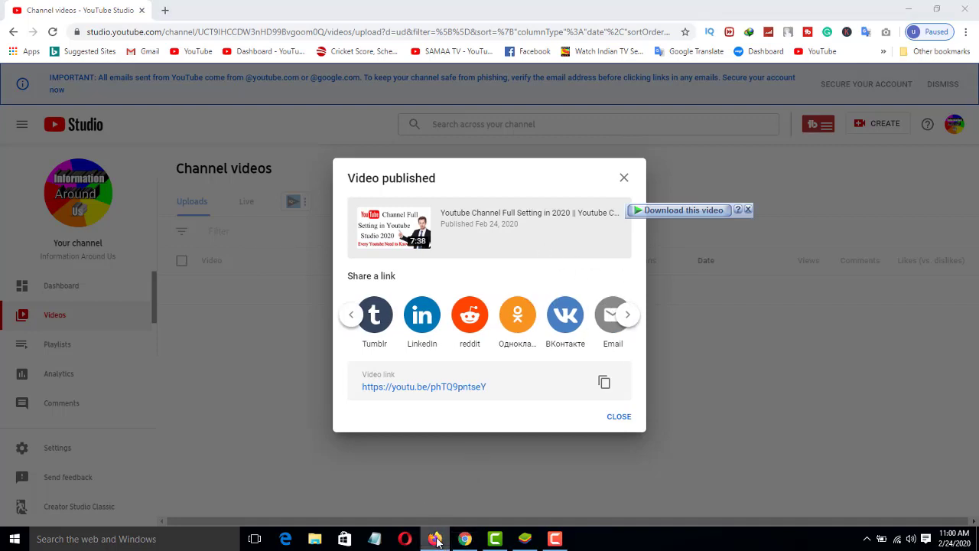